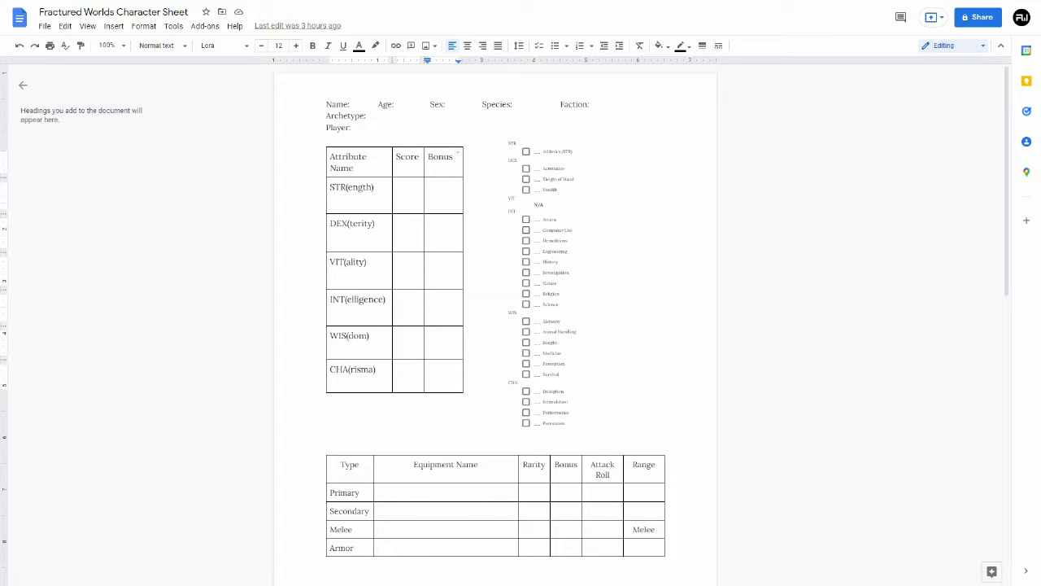
Step: Enter Test as the character's name in the sheet header
scroll(494, 325, "down", 5)
scroll(495, 326, "up", 5)
double_click(355, 104)
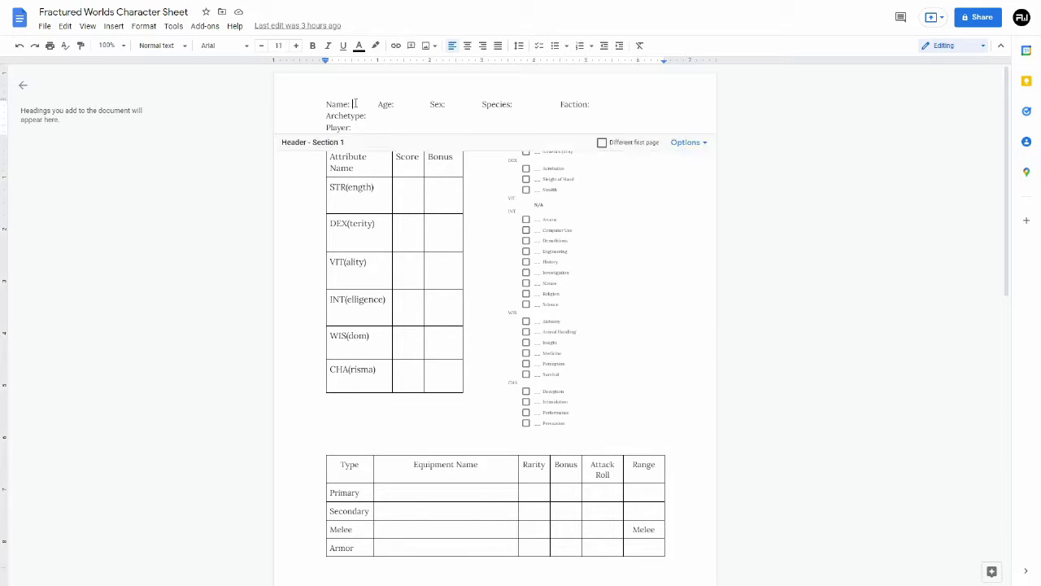
left_click(355, 104)
type("Test")
Step: Enter 19 as the age in the header, keeping the following fields' spacing aligned
key("Right")
key("Right")
key("Right")
key("Right")
key("Right")
key("Right")
key("BackSpace")
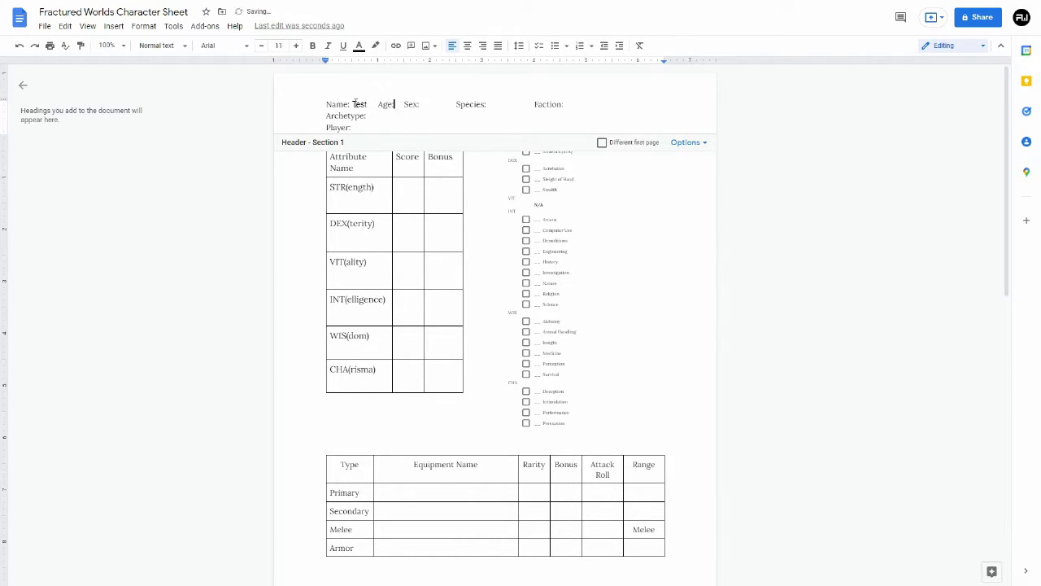
key("Tab")
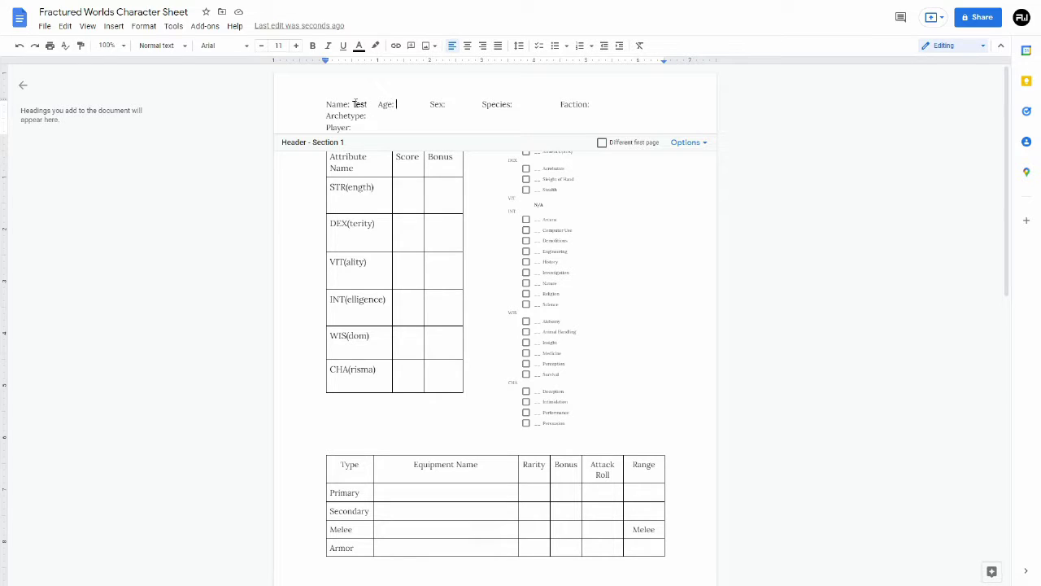
type("19")
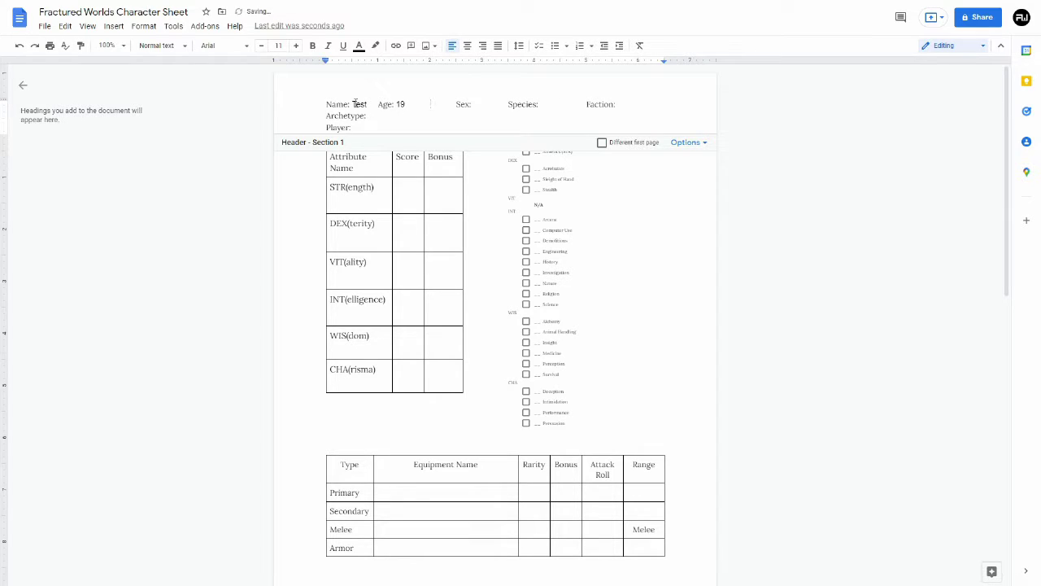
key("BackSpace")
Step: Enter F as the character's sex in the header
key("Right")
key("Right")
key("Right")
key("Right")
key("Right")
key("Right")
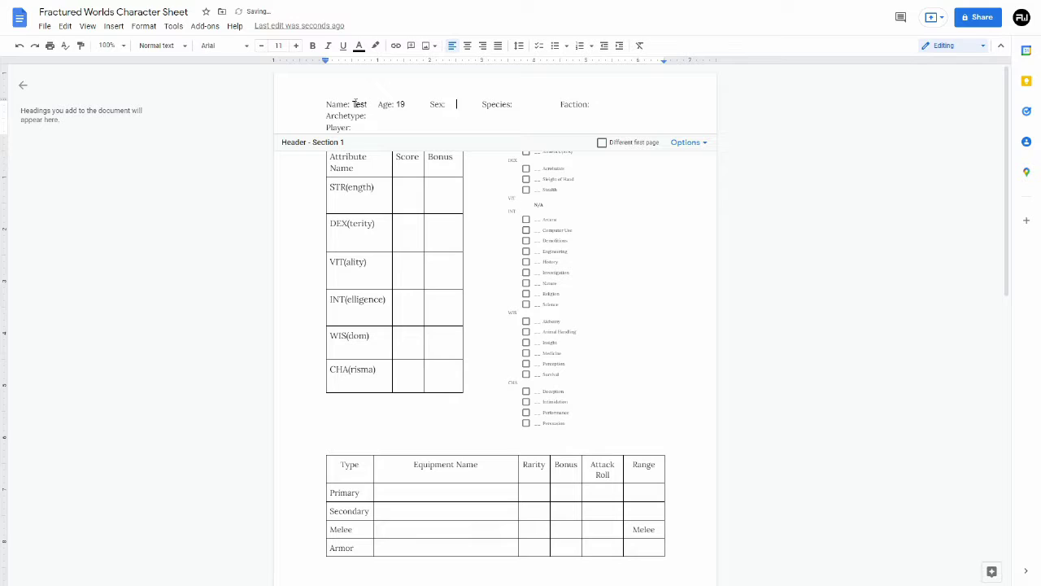
key("Left")
type("F")
Step: Consult the Species section of the Fractured Worlds System document and enter Human as the species, removing the surplus spacing before Faction
key("Right")
key("Right")
key("Right")
key("Right")
key("Right")
key("Right")
key("Right")
key("Right")
key("Right")
key("ctrl+Tab")
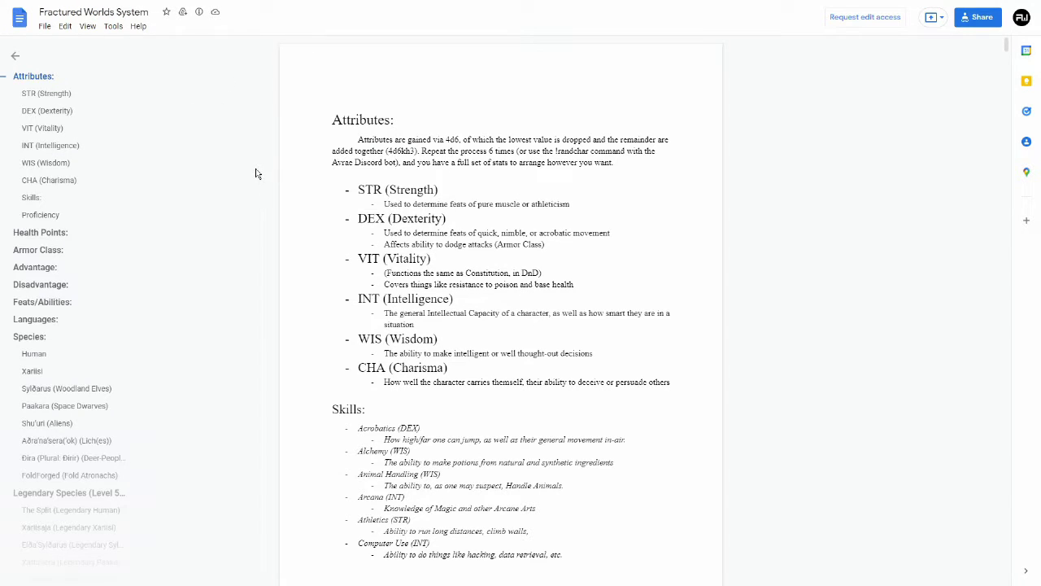
scroll(65, 160, "down", 5)
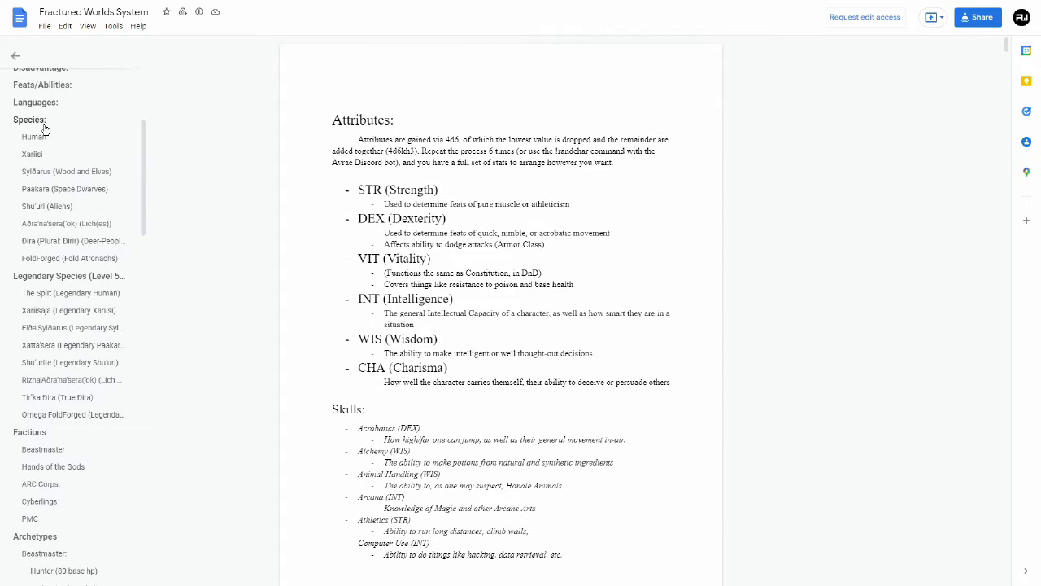
left_click(29, 118)
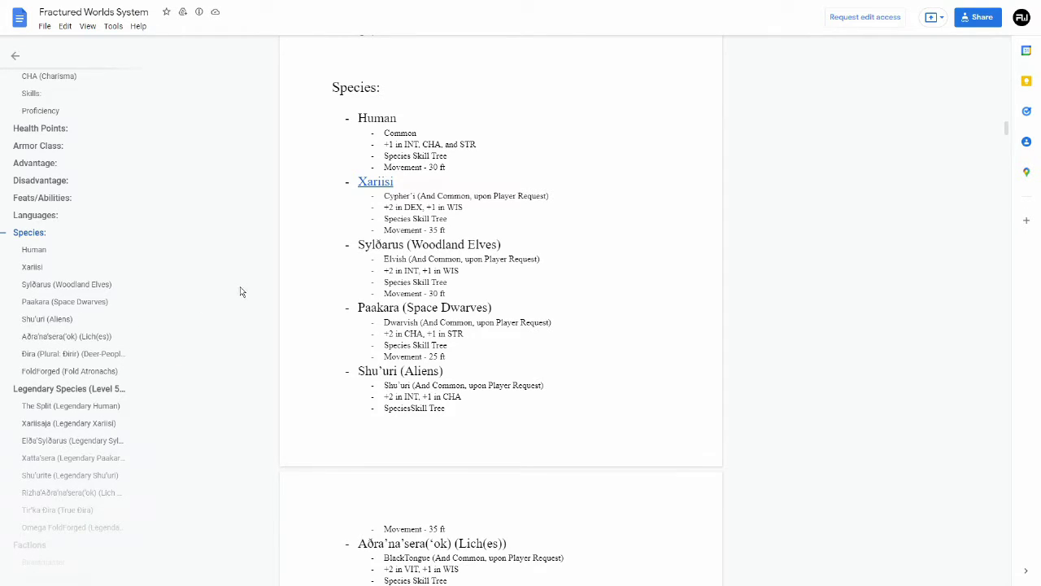
key("alt+Tab")
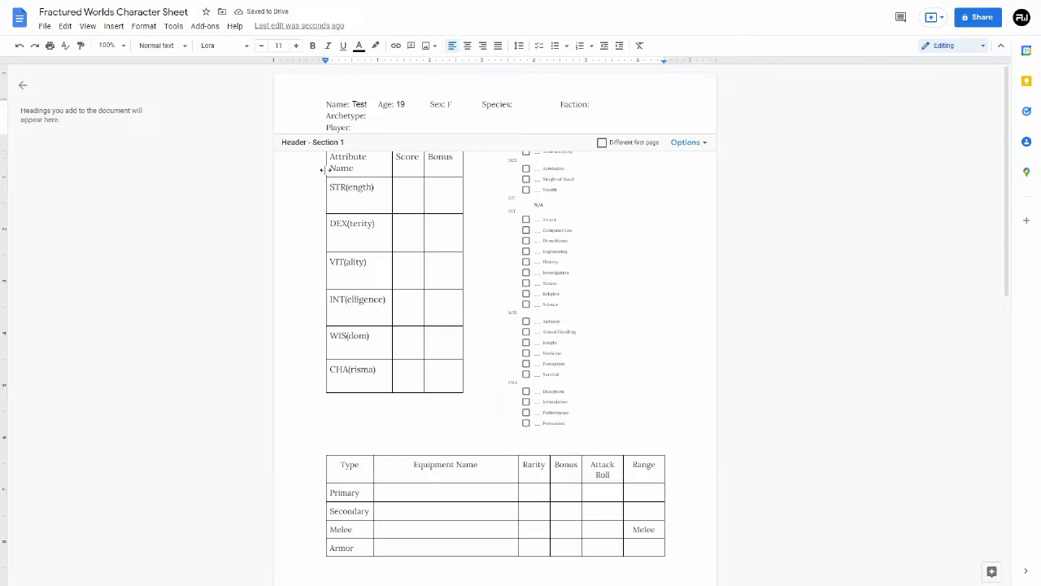
type("Human")
key("ctrl+Left")
key("ctrl+Right")
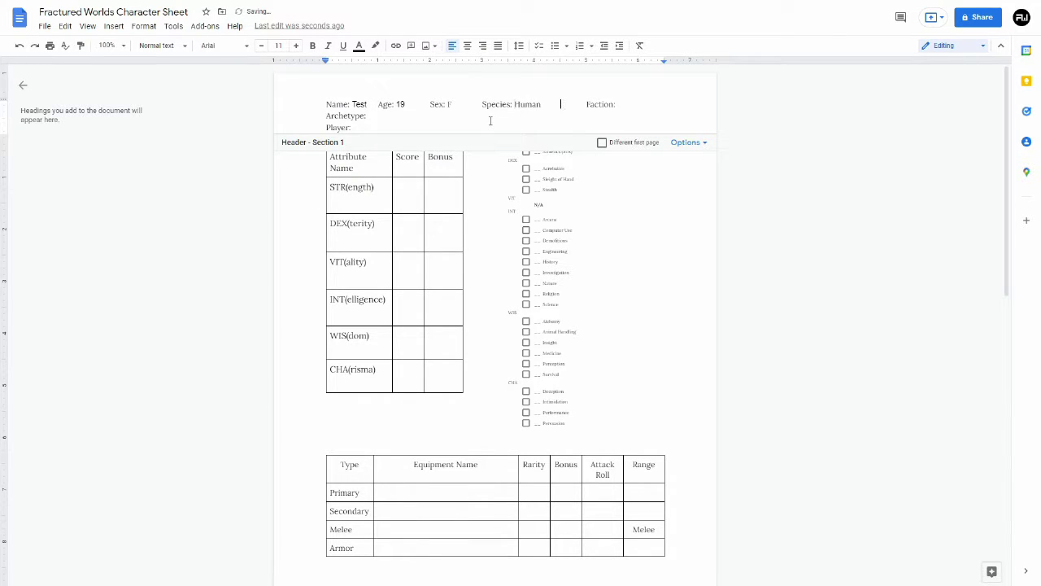
key("Delete")
Step: Review the factions in the Fractured Worlds System document and enter PMC as the faction in the character sheet header
key("ctrl+Tab")
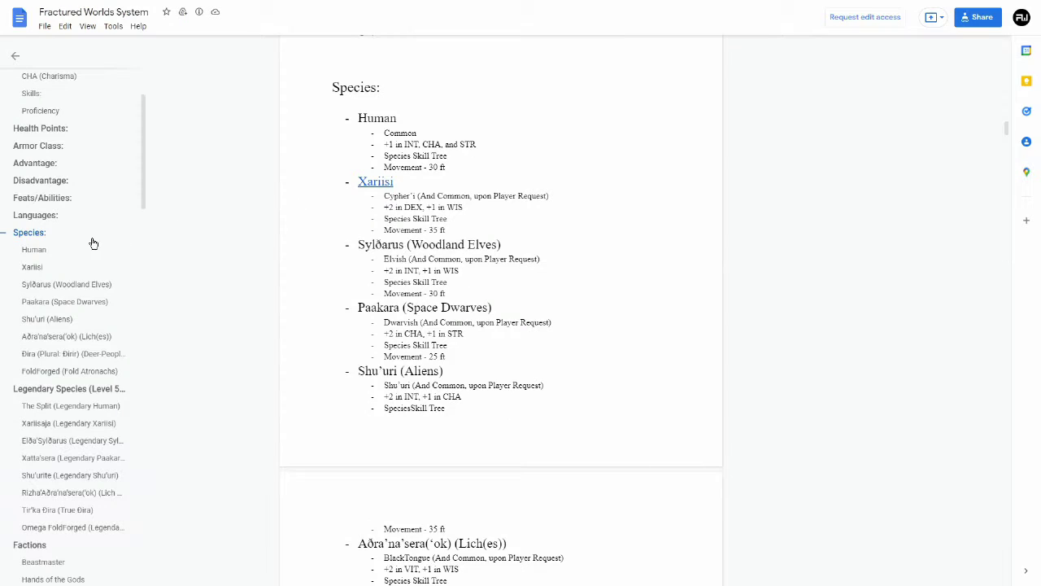
scroll(72, 271, "down", 2)
scroll(69, 269, "down", 3)
left_click(54, 223)
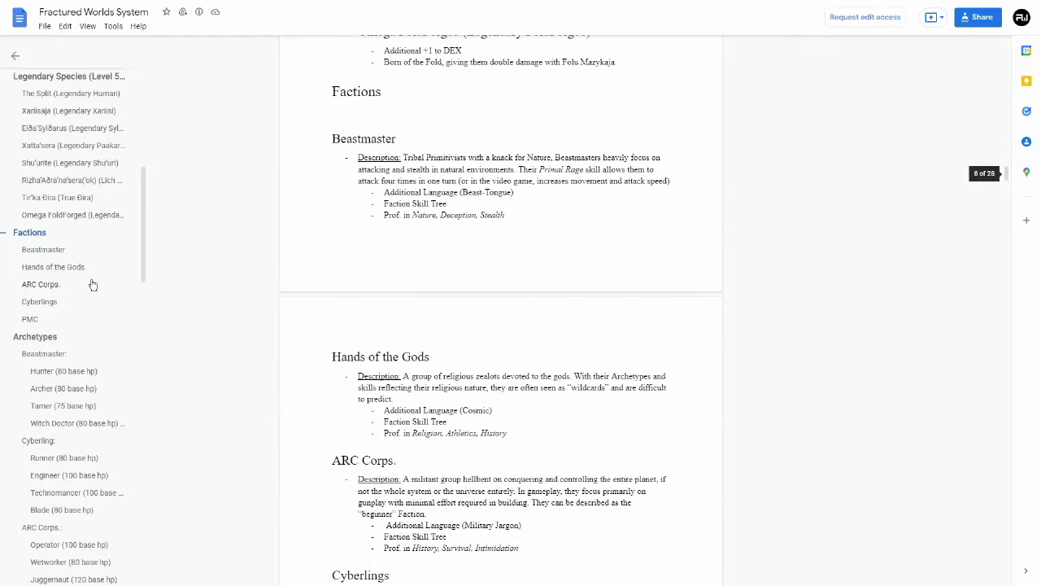
left_click(25, 320)
scroll(42, 323, "down", 2)
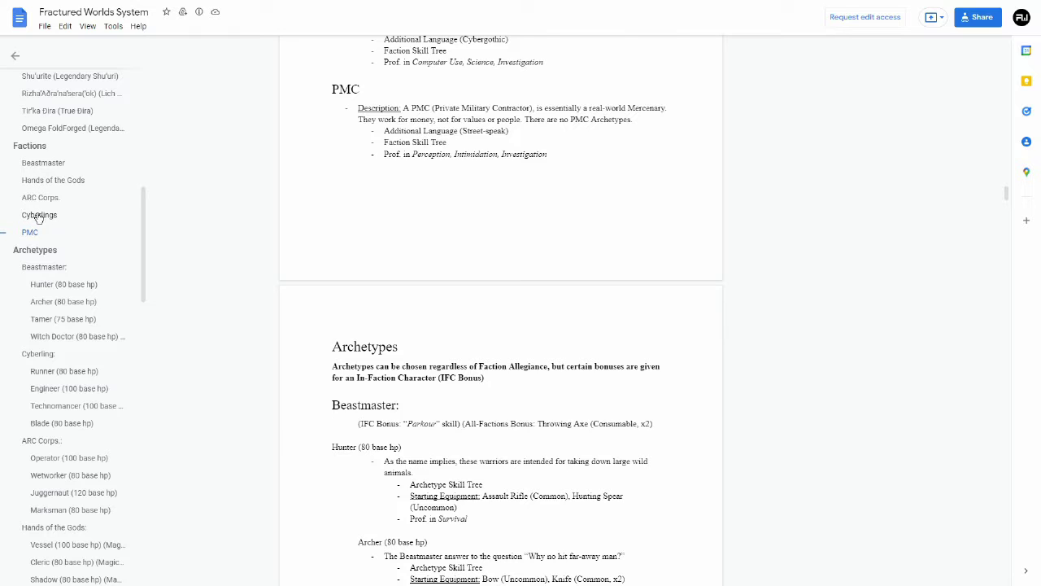
scroll(37, 215, "up", 1)
scroll(325, 244, "up", 3)
scroll(301, 261, "up", 3)
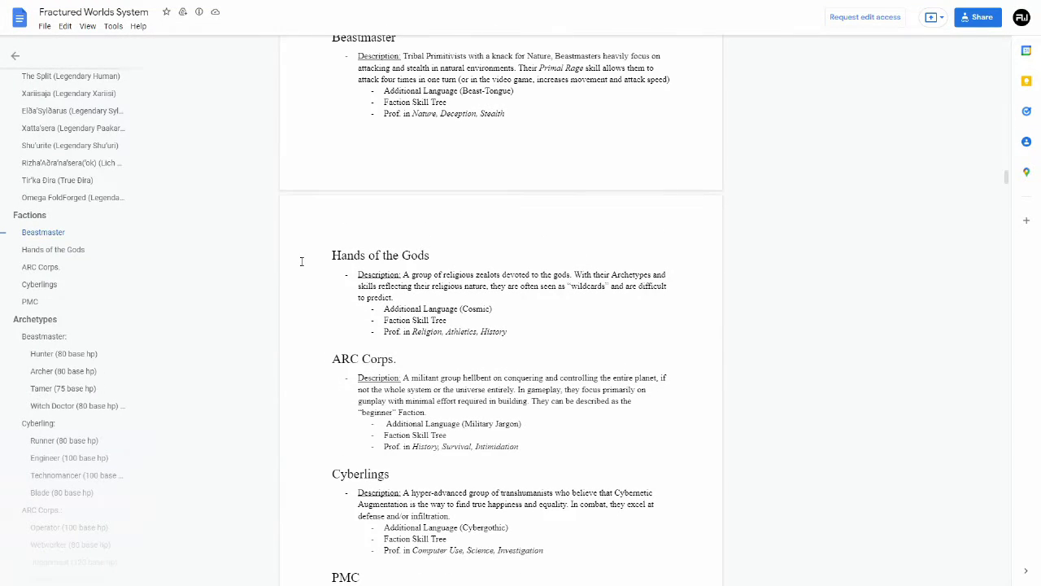
scroll(459, 271, "down", 1)
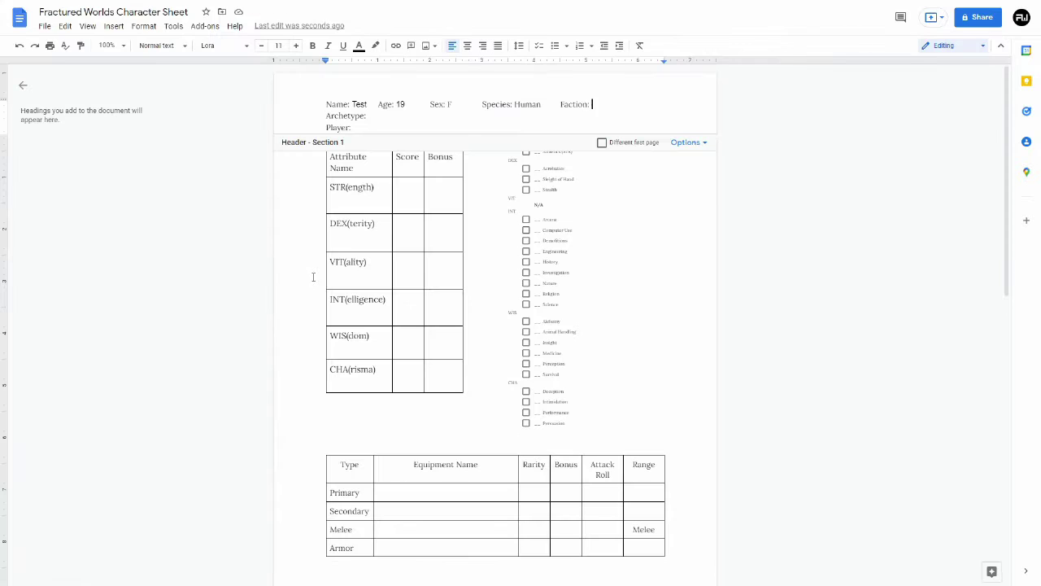
type("PMC")
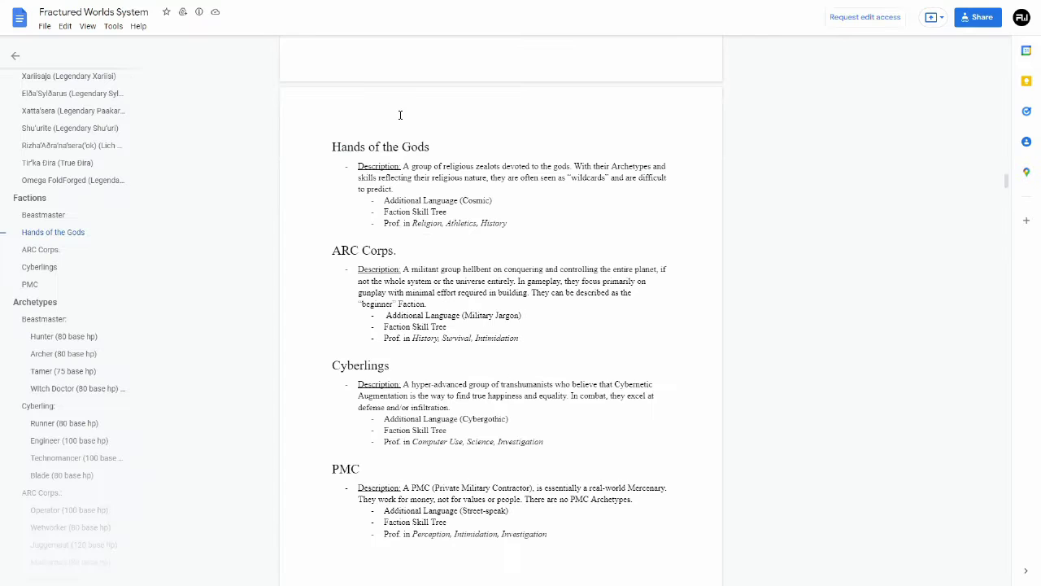
Step: Browse the archetypes in the Fractured Worlds System document and open the Blade entry under Cyberling
scroll(49, 263, "down", 3)
scroll(56, 262, "down", 3)
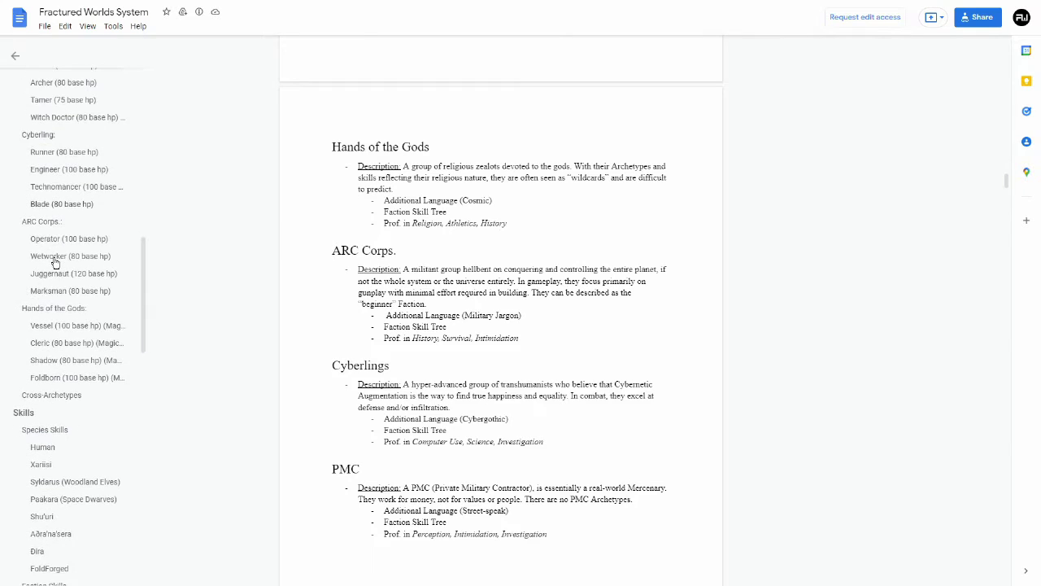
scroll(55, 262, "up", 3)
scroll(56, 262, "up", 2)
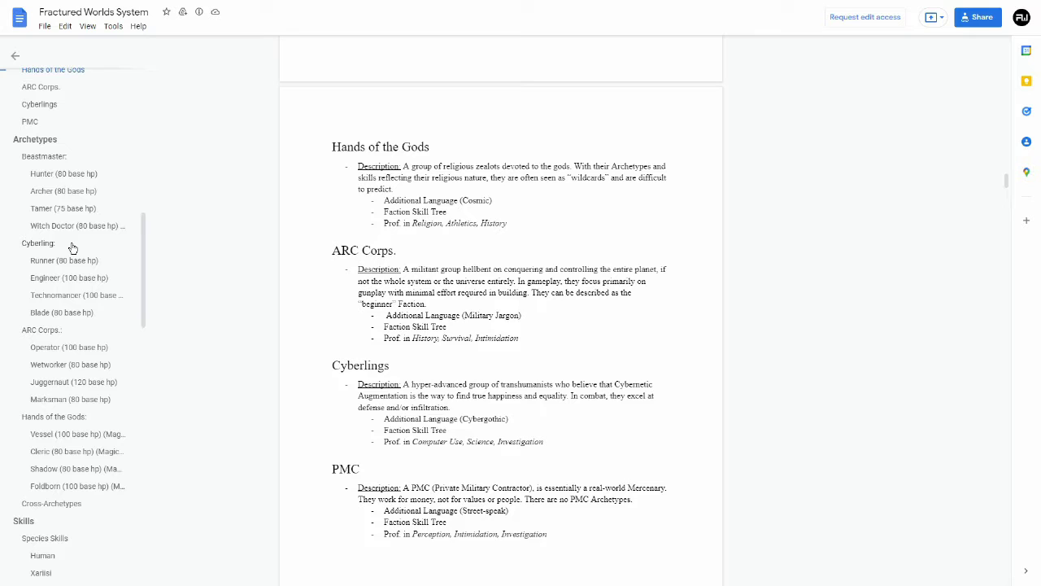
scroll(82, 232, "down", 3)
scroll(36, 334, "up", 3)
left_click(49, 313)
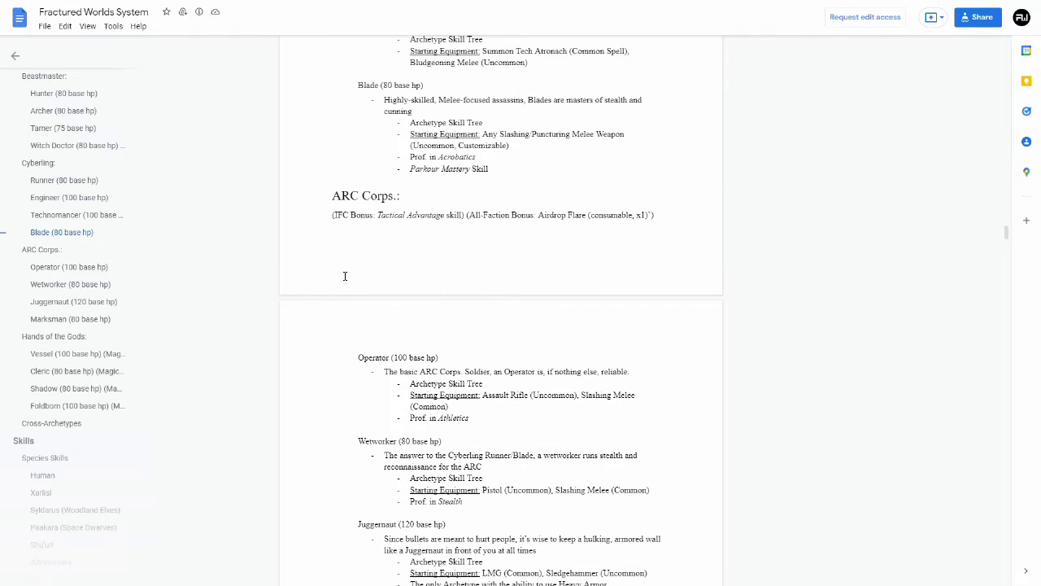
Step: Enter Blade as the archetype in the character sheet header and fill in the player's name
key("ctrl+Tab")
type("Blade")
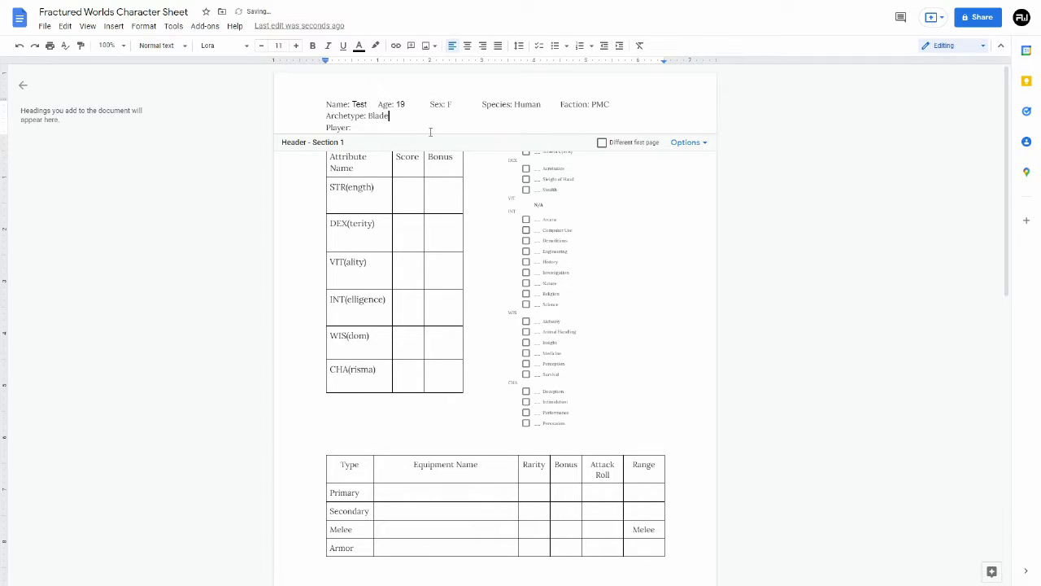
key("Down")
type("Kano")
Step: Enter a Dexterity score of 17 and a Strength score of 11 in the attribute table
left_click(414, 194)
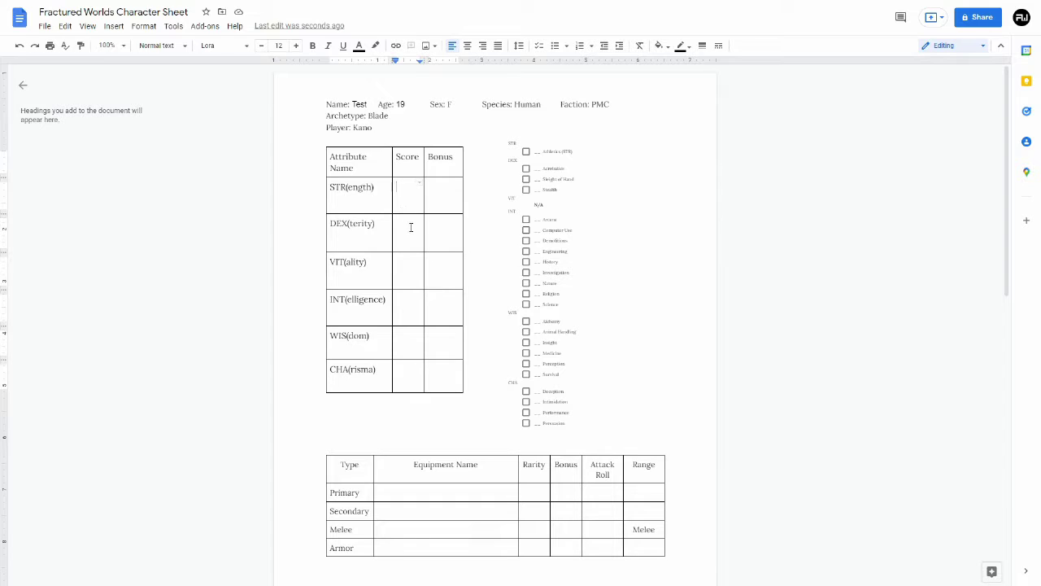
type("17")
left_click(413, 194)
type("10")
key("BackSpace")
type("1")
Step: Enter the remaining attribute scores: Charisma 14, Wisdom 10, Intelligence 10 and Vitality 9
key("Down")
key("Down")
key("Down")
key("Down")
type("14")
key("Up")
type("10")
key("Up")
type("10")
key("Up")
type("9")
Step: Check the Human species' attribute bonuses in the Fractured Worlds System document
key("ctrl+Tab")
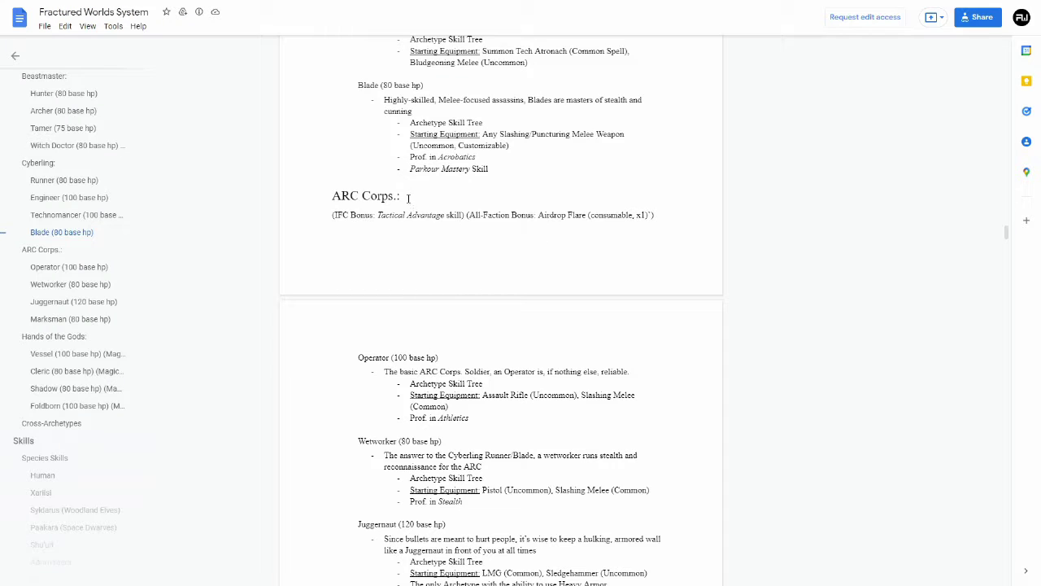
scroll(97, 197, "up", 5)
scroll(98, 197, "up", 5)
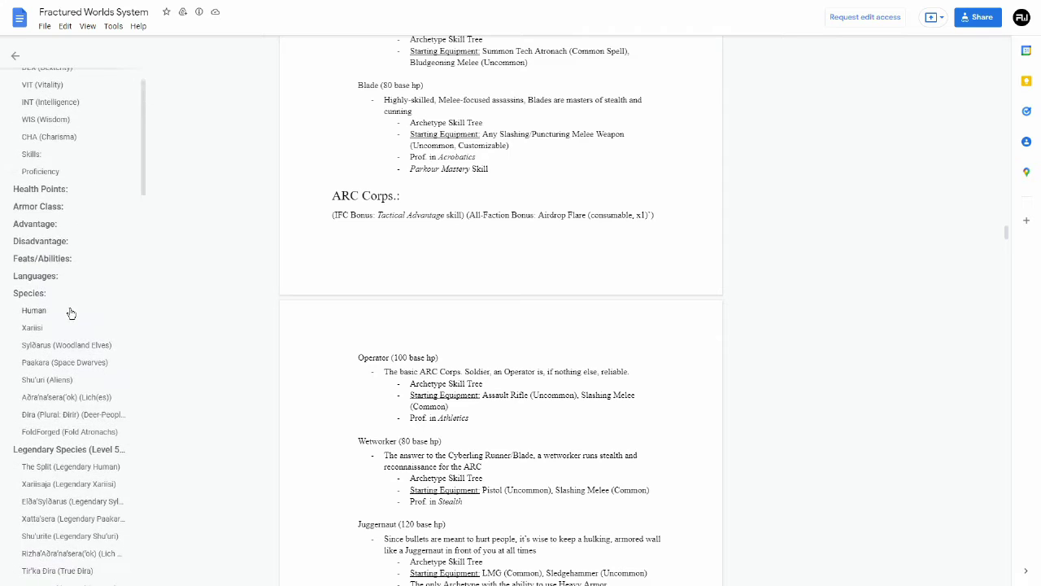
left_click(69, 311)
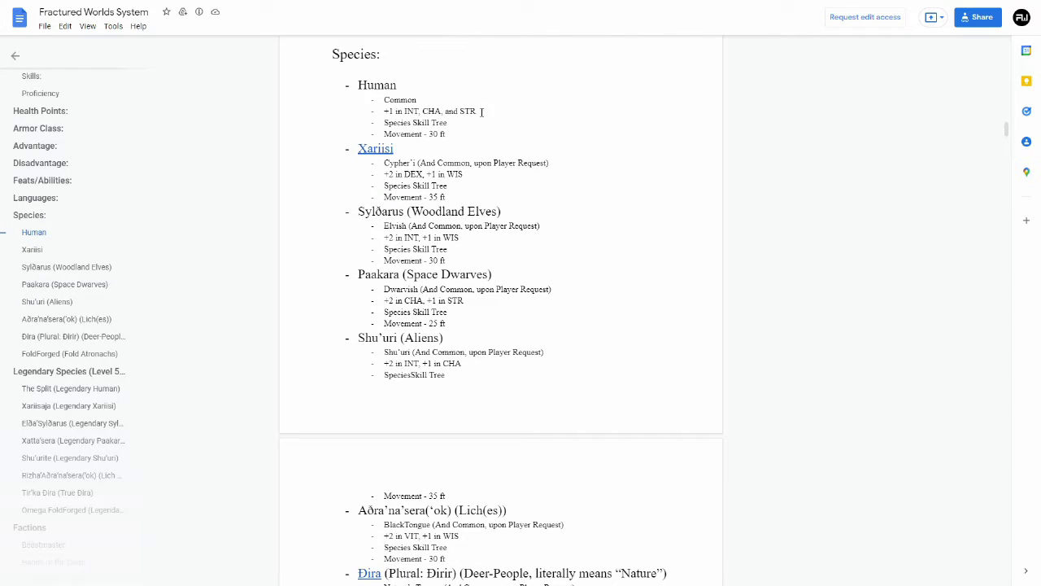
Step: Apply the Human species bonuses in the character sheet, setting Intelligence to 11, Charisma to 15 and Strength to 12
key("ctrl+shift+Tab")
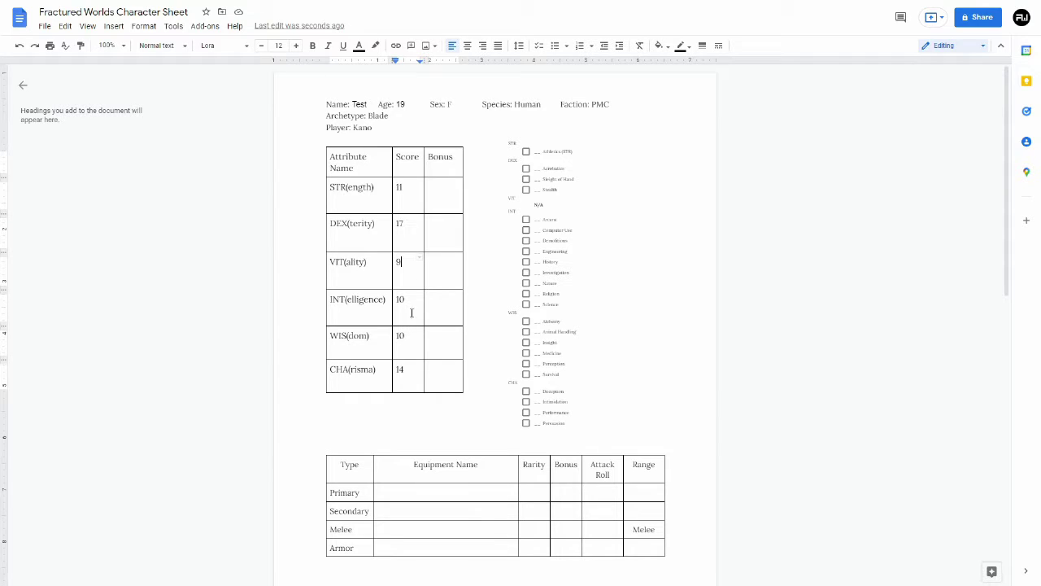
left_click(415, 306)
key("BackSpace")
type("1")
left_click(410, 372)
key("BackSpace")
type("5")
left_click(411, 187)
key("BackSpace")
key("BackSpace")
type("123")
key("BackSpace")
Step: Fill in the Bonus column with Strength 1, Dexterity 3, Vitality -1, Intelligence 0, Wisdom 0 and Charisma 2
left_click(446, 188)
type("1")
key("Down")
type("3")
key("Down")
type("-1")
key("Down")
type("0")
key("Down")
type("0")
key("Down")
type("2")
Step: Compare the PMC faction's skill proficiencies in the Fractured Worlds System document with the skill checklist on the character sheet
key("ctrl+Tab")
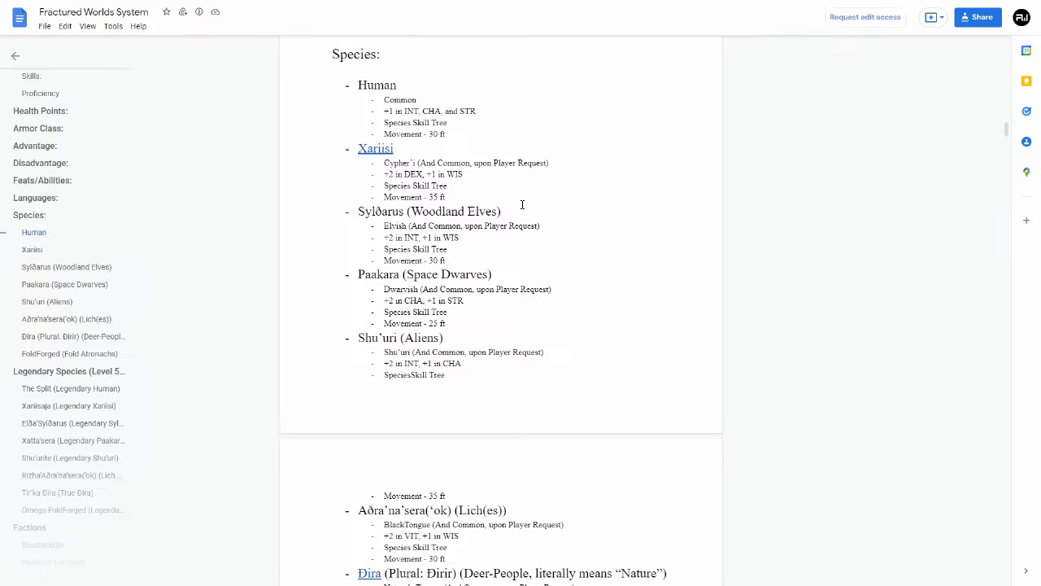
scroll(522, 204, "up", 3)
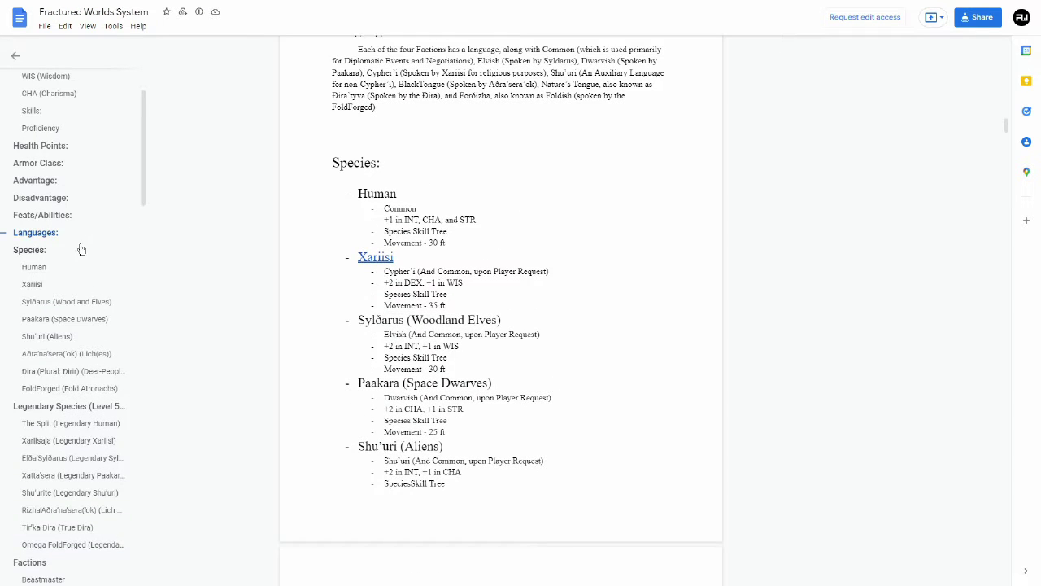
scroll(69, 261, "down", 2)
scroll(70, 276, "down", 5)
scroll(73, 299, "up", 3)
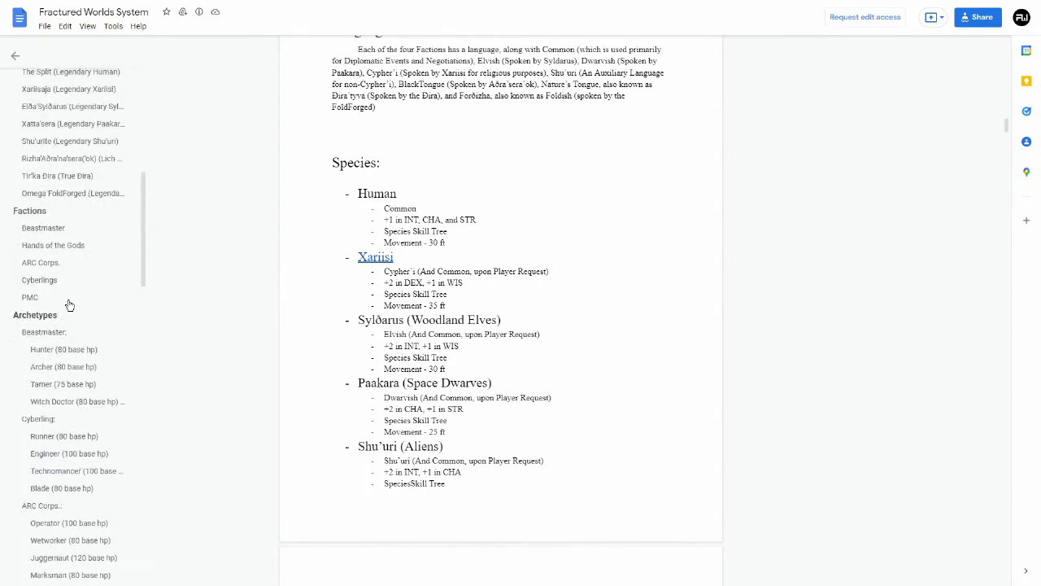
left_click(29, 237)
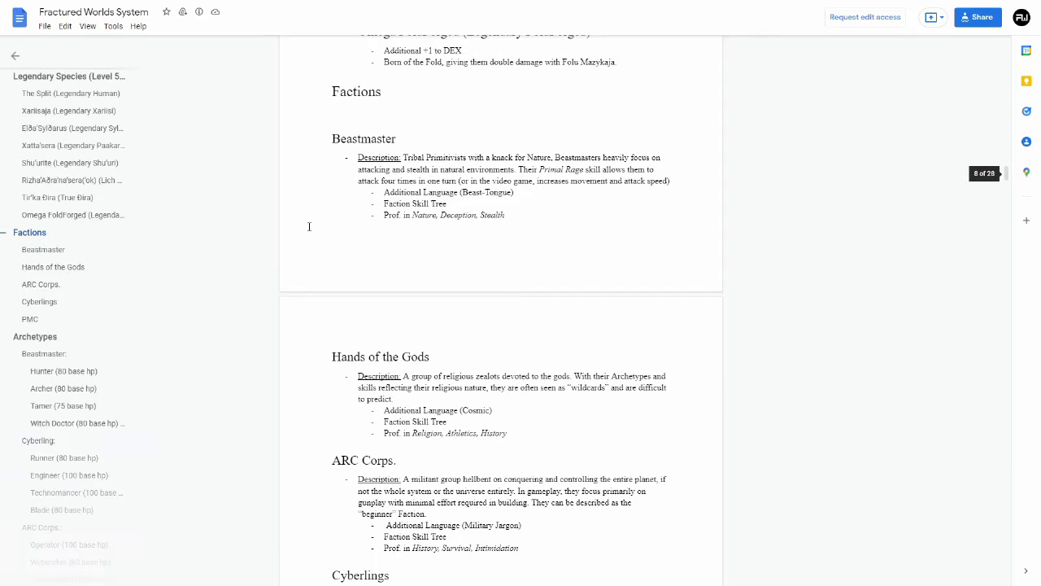
scroll(317, 230, "down", 4)
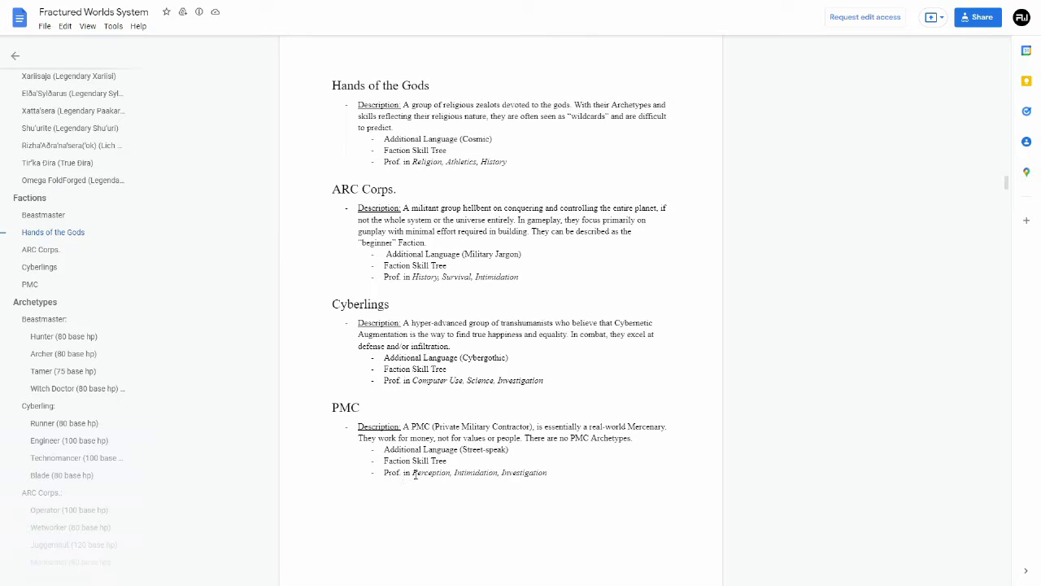
key("ctrl+Tab")
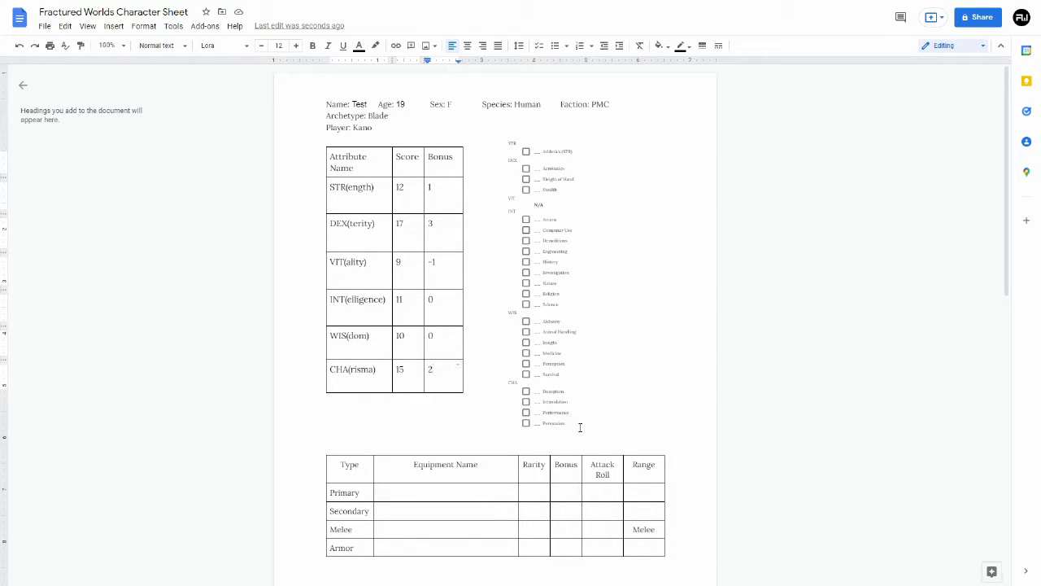
scroll(580, 428, "down", 3)
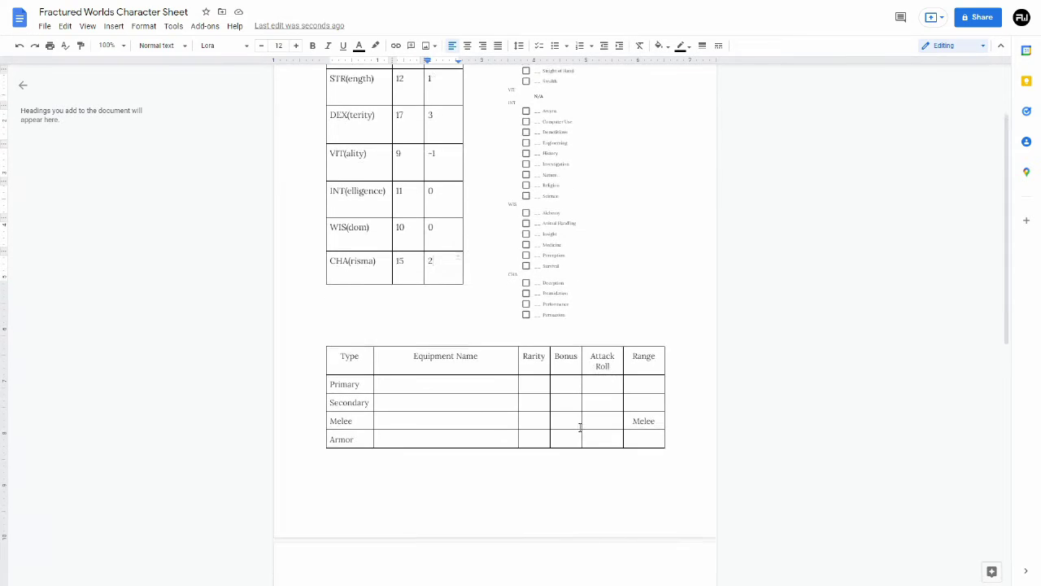
scroll(580, 427, "up", 3)
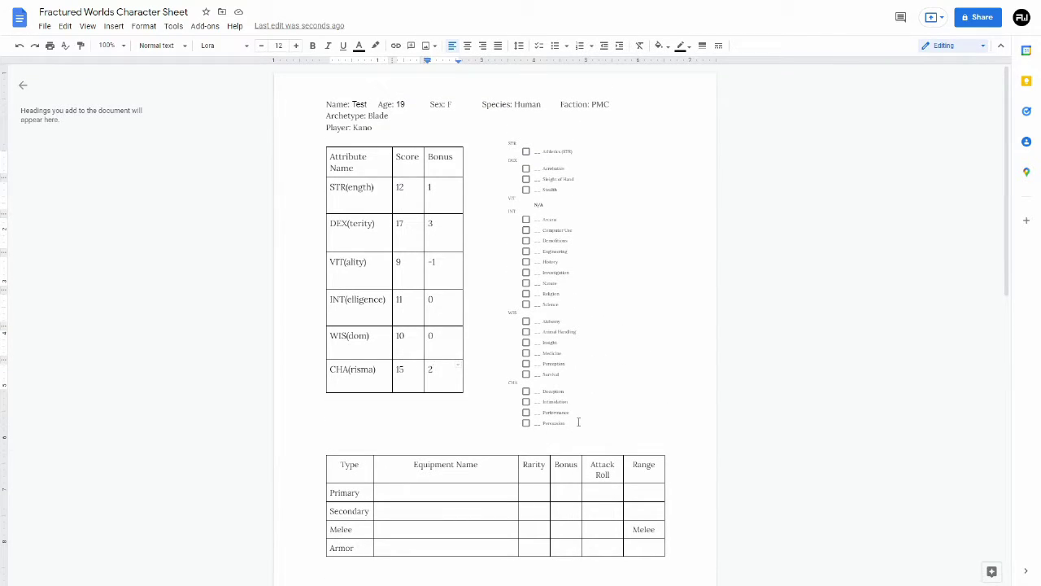
key("ctrl+Tab")
scroll(429, 439, "down", 1)
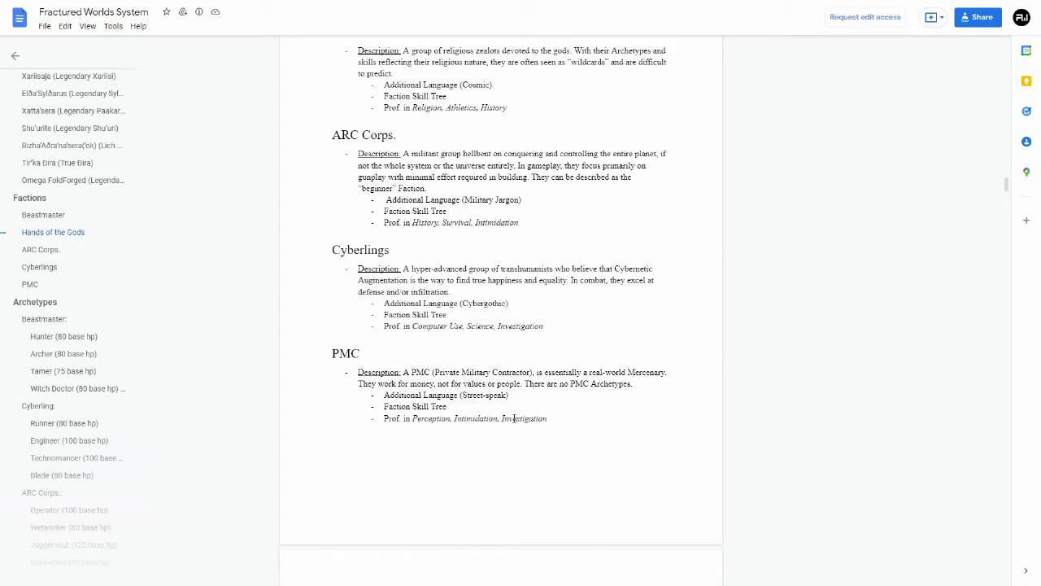
key("ctrl+Tab")
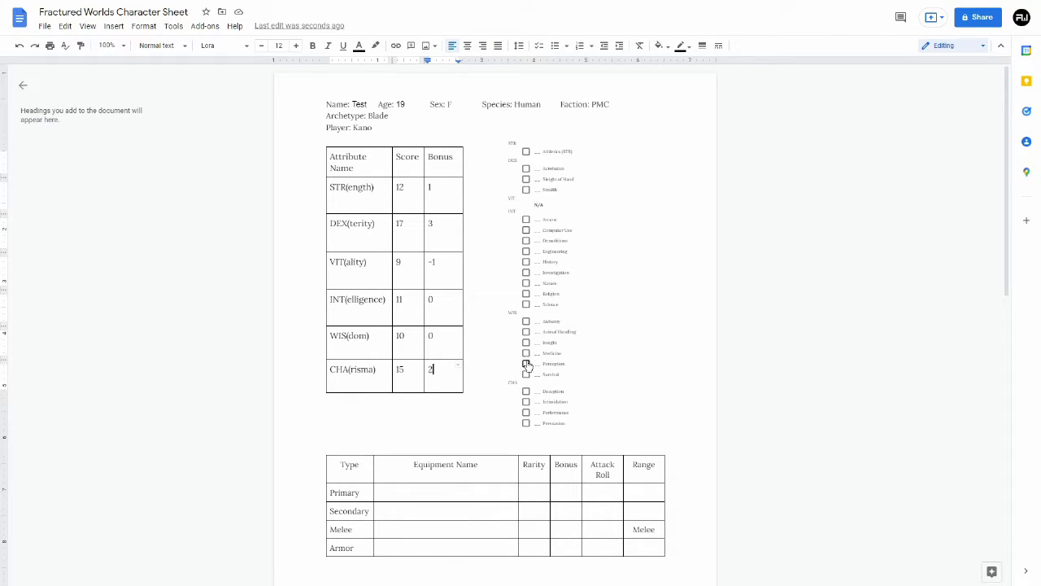
Step: Tick the Perception, Intimidation and Investigation proficiencies in the character sheet's skill checklist
left_click(526, 363)
right_click(527, 272)
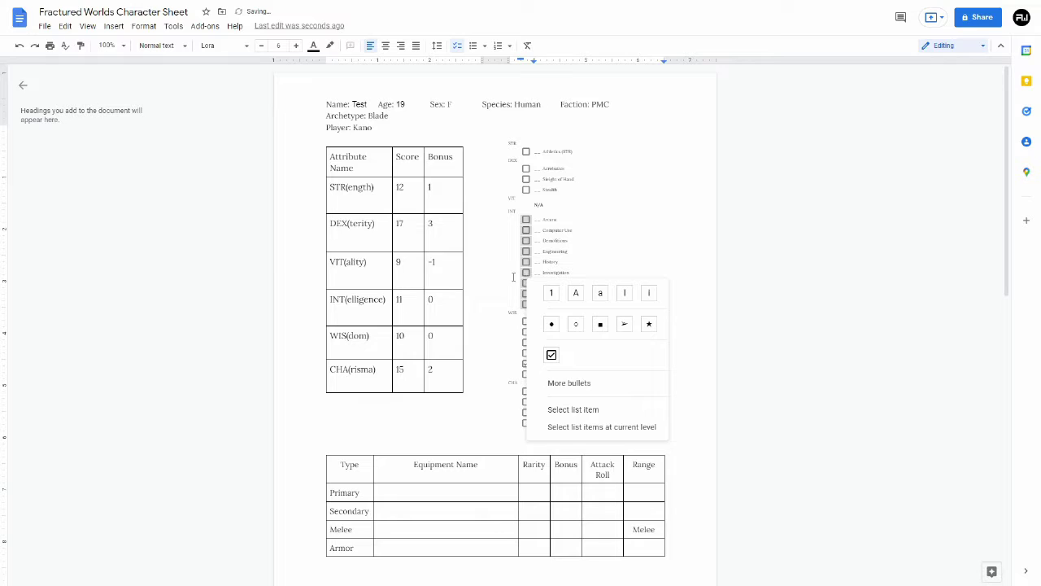
left_click(518, 272)
left_click(526, 401)
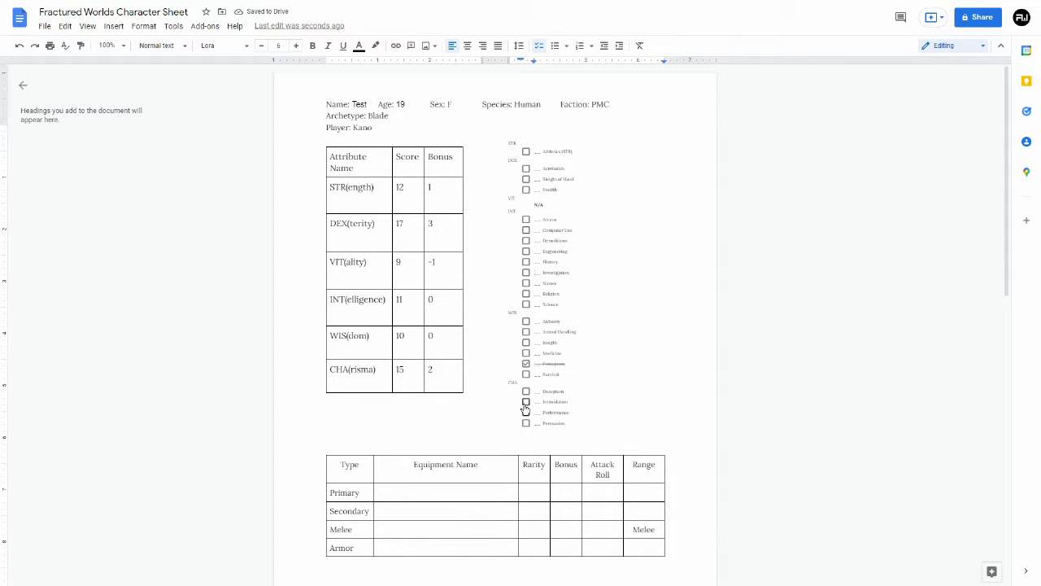
left_click(525, 272)
Step: Look up the Blade archetype's proficiency in the Fractured Worlds System document and tick Acrobatics on the character sheet
key("ctrl+Tab")
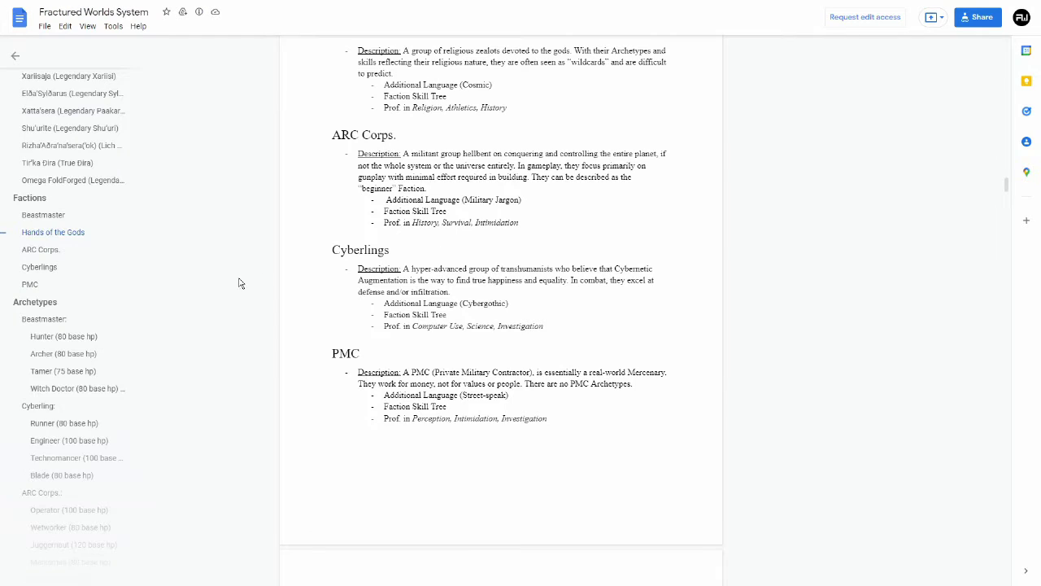
scroll(62, 253, "down", 1)
scroll(61, 253, "down", 1)
left_click(52, 308)
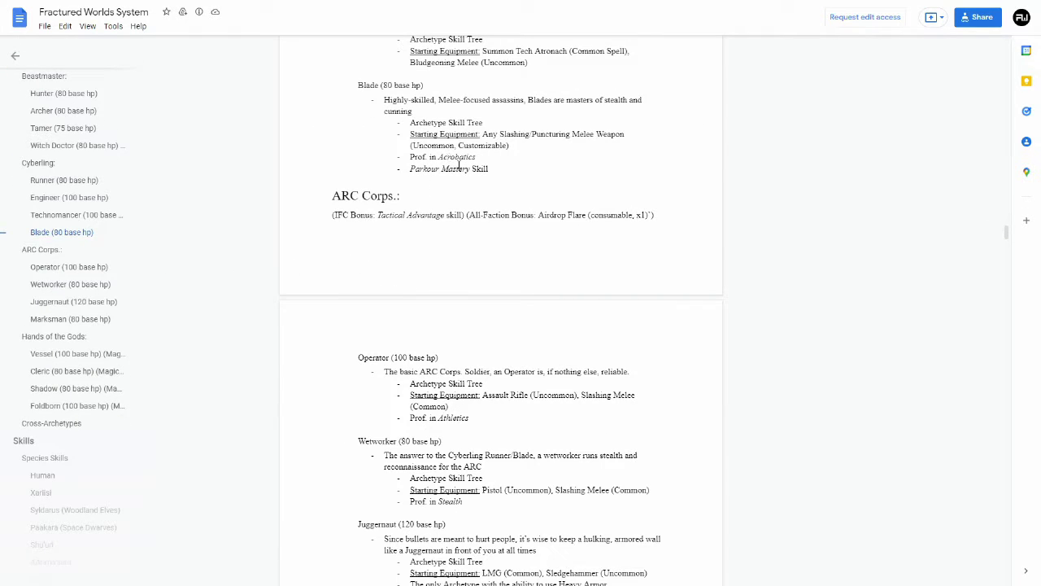
key("ctrl+shift+Tab")
left_click(526, 169)
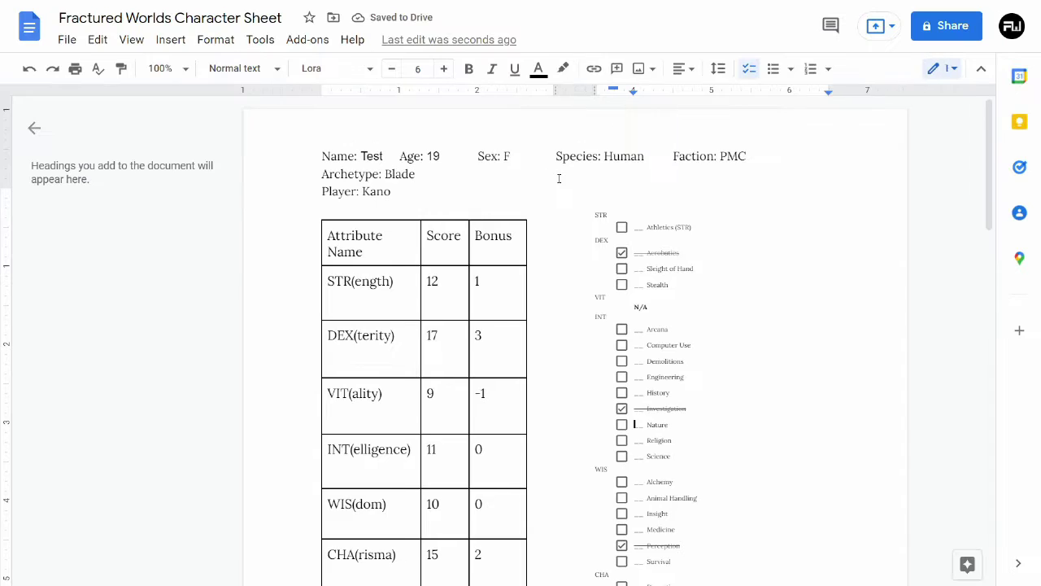
Step: Replace the blank before the Athletics skill with +1
left_click(185, 70)
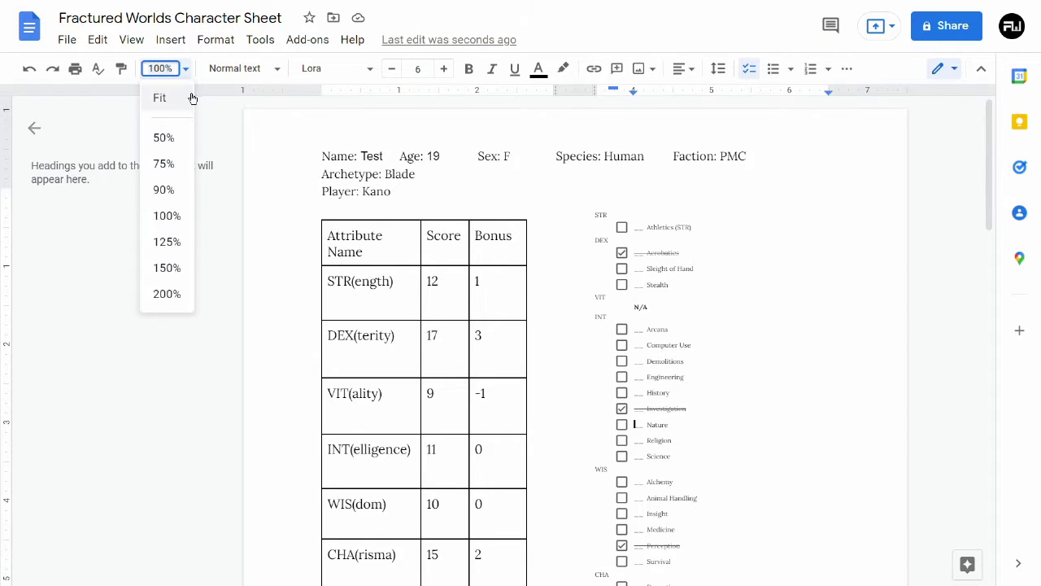
left_click(189, 97)
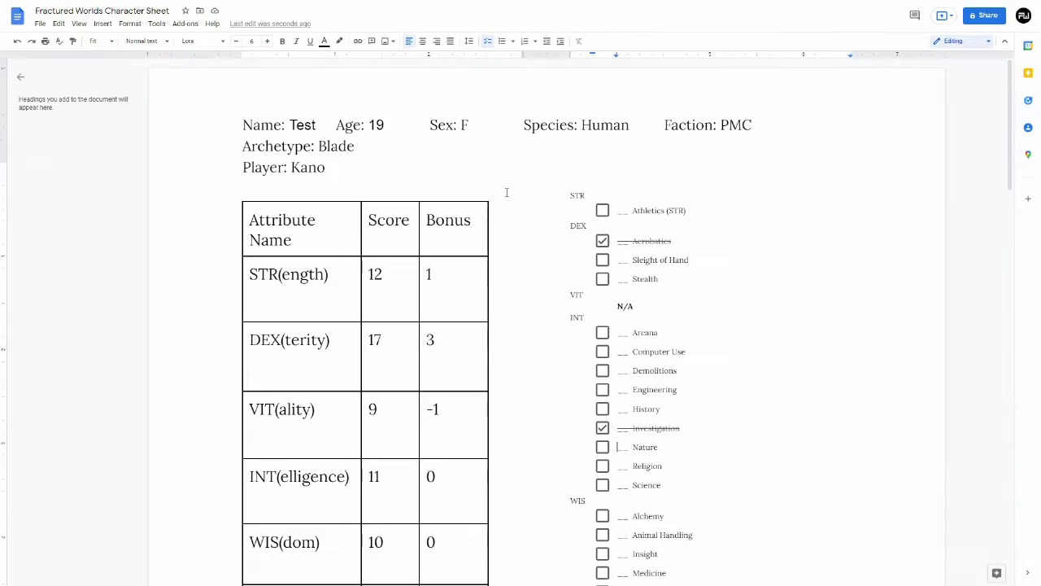
left_click(651, 220)
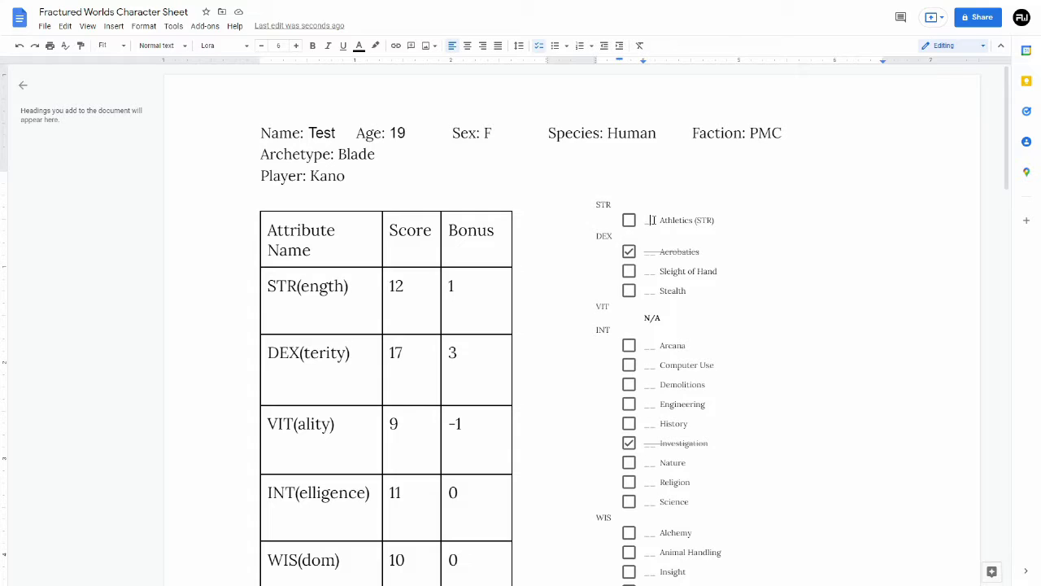
key("BackSpace")
key("BackSpace")
type("+1")
Step: Fill in the Dexterity skill modifiers with +5 for Acrobatics, +3 for Sleight of Hand and +3 for Stealth
key("Down")
key("BackSpace")
key("BackSpace")
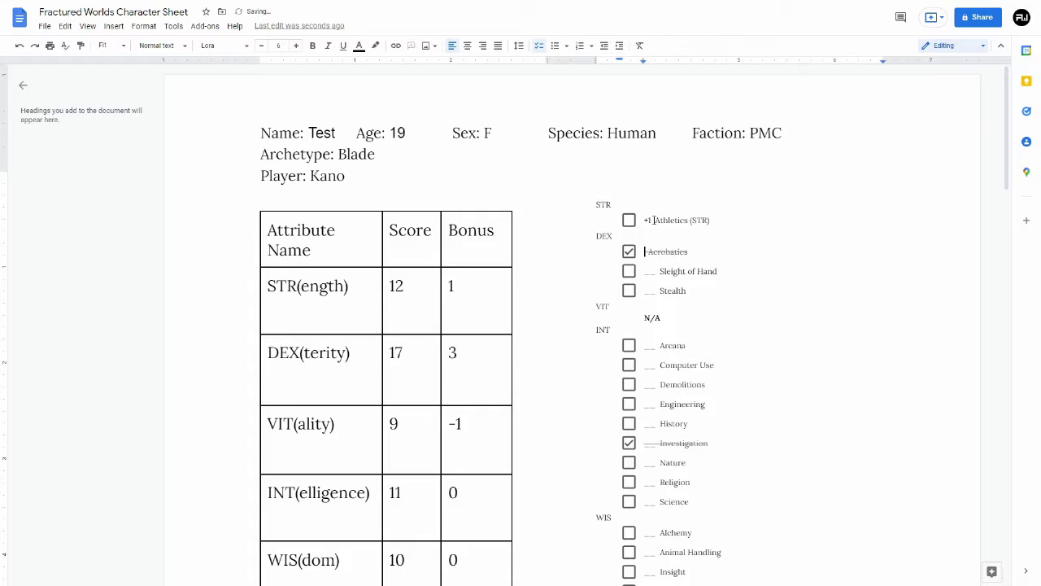
type("+5")
key("BackSpace")
key("BackSpace")
type("+3")
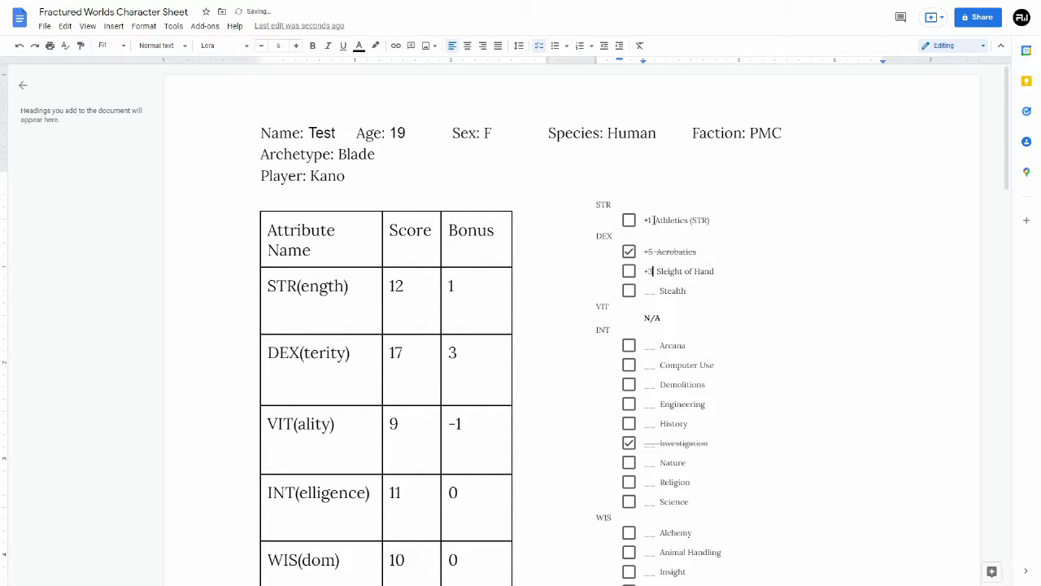
key("BackSpace")
key("BackSpace")
type("+3")
Step: Enter +0 as the modifier for Arcana and Computer Use under the Intelligence skills
key("Down")
key("Down")
key("Down")
key("Down")
scroll(616, 236, "down", 3)
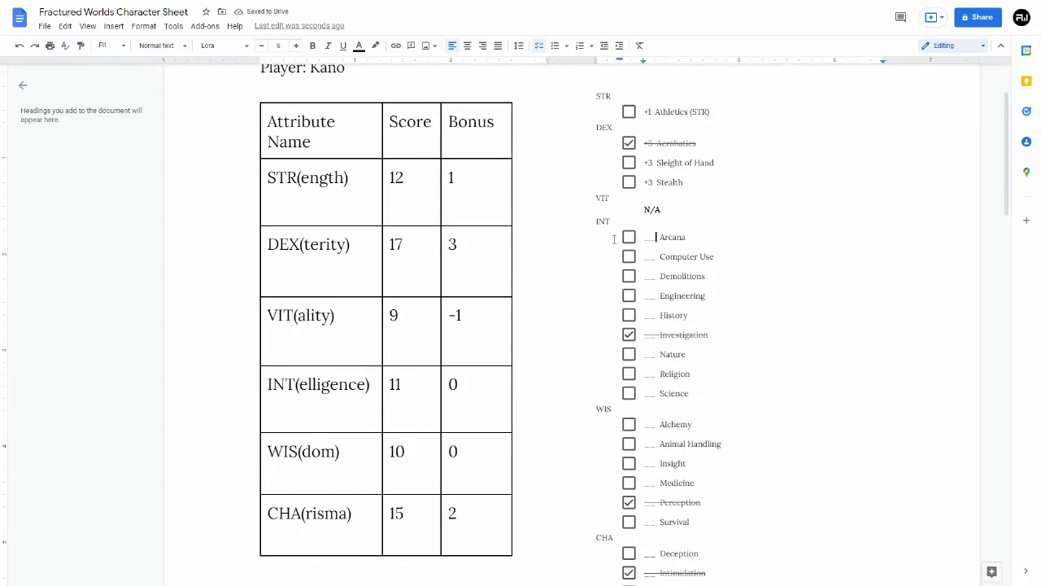
key("BackSpace")
key("BackSpace")
type("+0")
key("Down")
key("BackSpace")
key("BackSpace")
type("+0")
Step: Enter +0 as the modifier for Demolitions, Engineering and History
key("Down")
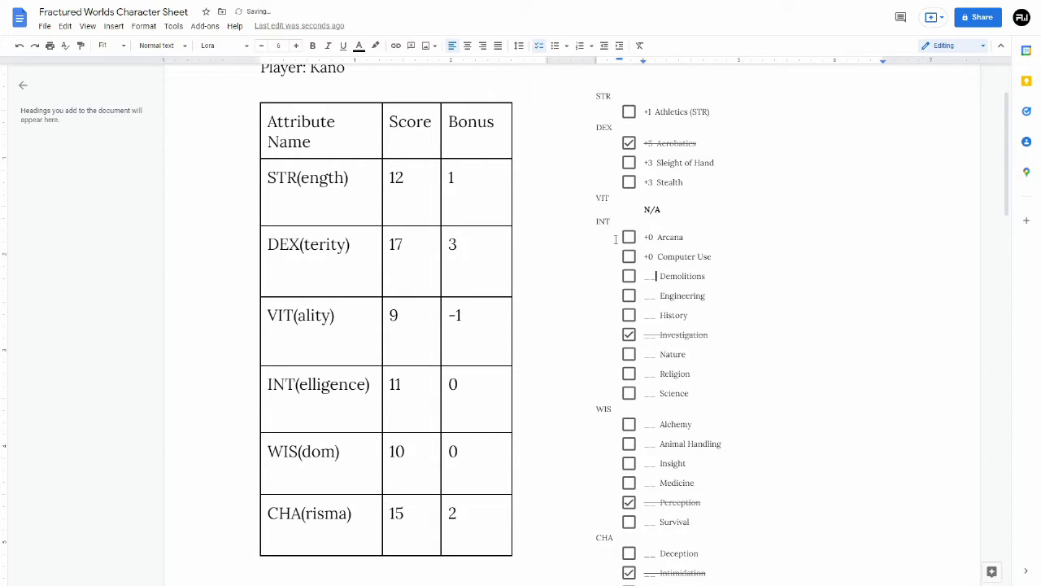
key("BackSpace")
key("BackSpace")
type("+0")
key("Down")
key("BackSpace")
key("BackSpace")
type("+0")
key("Down")
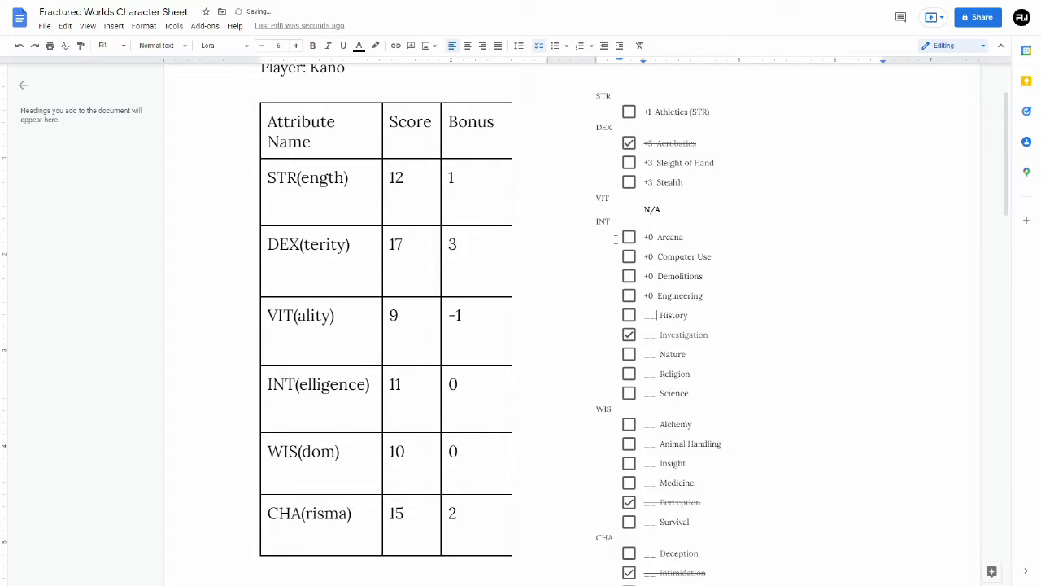
key("BackSpace")
key("BackSpace")
type("+0")
Step: Enter +2 as the modifier for Investigation and +0 for Nature
key("Down")
key("BackSpace")
key("BackSpace")
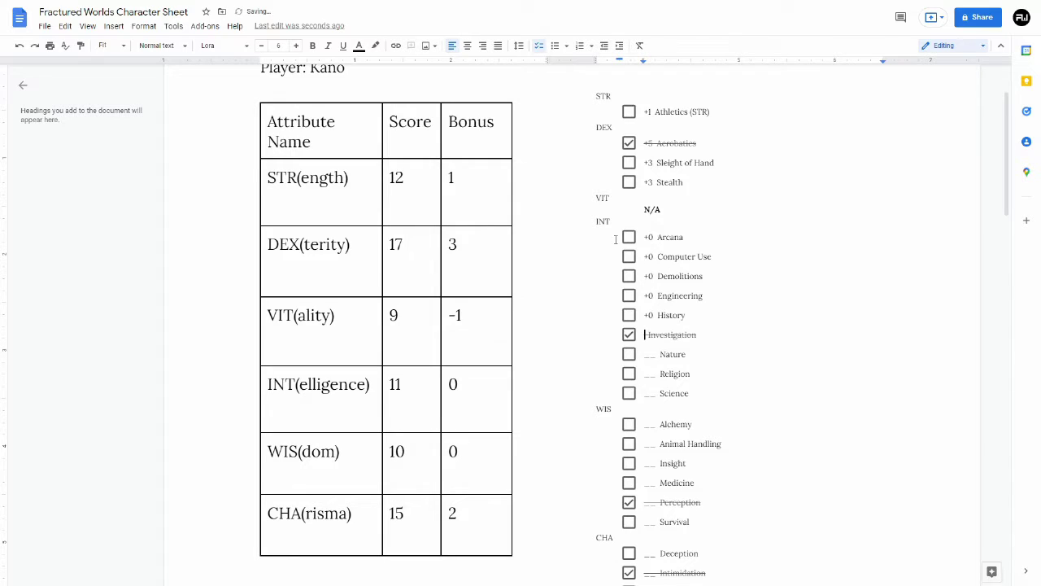
type("+2")
key("BackSpace")
key("BackSpace")
type("+0")
Step: Enter +0 as the modifier for Religion and Science
key("Down")
key("BackSpace")
key("BackSpace")
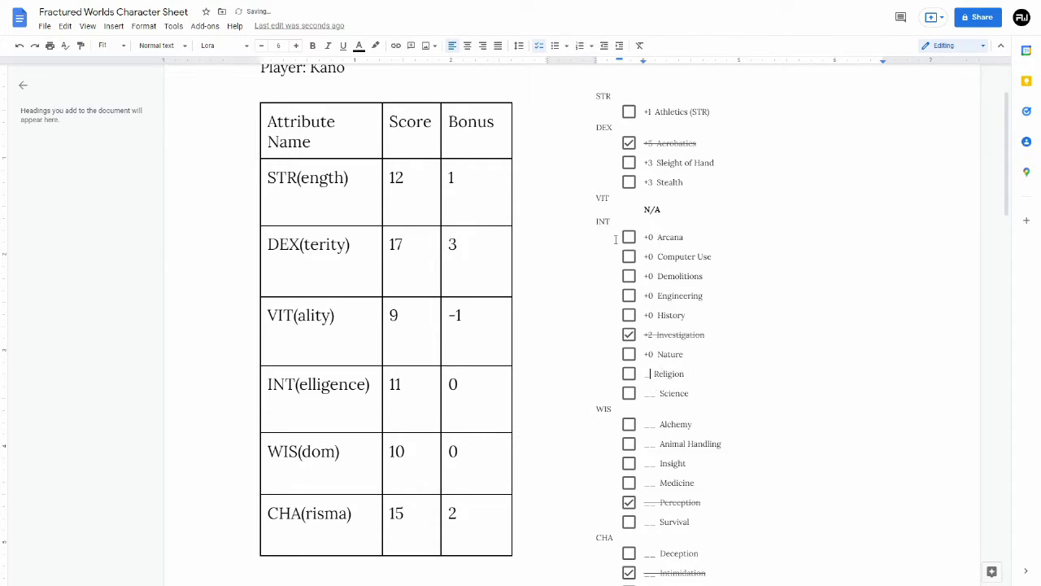
type("+0")
key("Down")
key("BackSpace")
key("BackSpace")
type("+0")
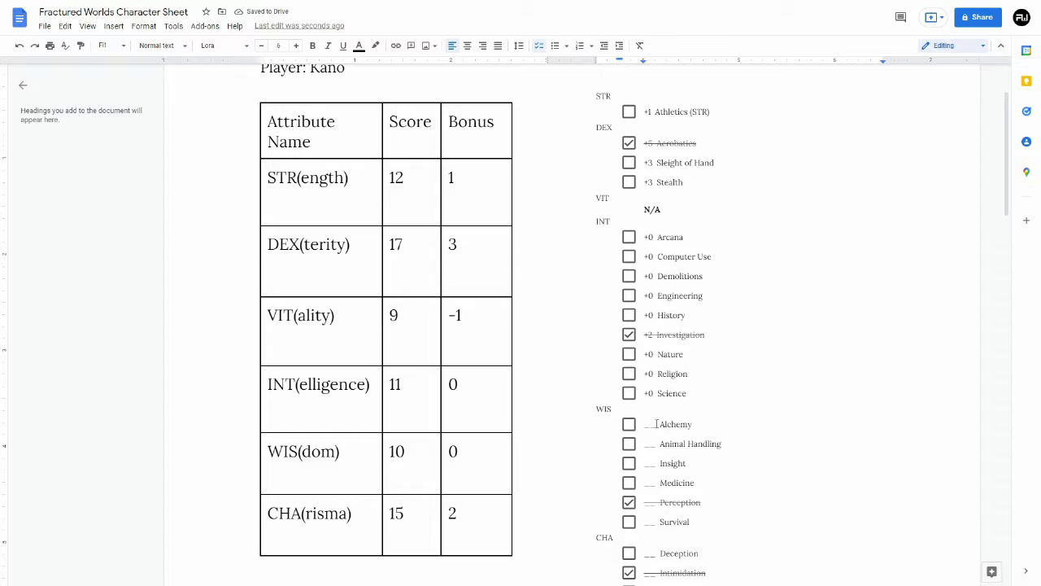
Step: Enter +0 as the modifier for Alchemy and Animal Handling under the Wisdom skills
left_click(657, 424)
key("Return")
key("BackSpace")
key("BackSpace")
key("BackSpace")
type("+0")
key("Down")
key("BackSpace")
key("BackSpace")
type("+0")
Step: Enter +0 as the modifier for Insight and Medicine
key("Down")
key("BackSpace")
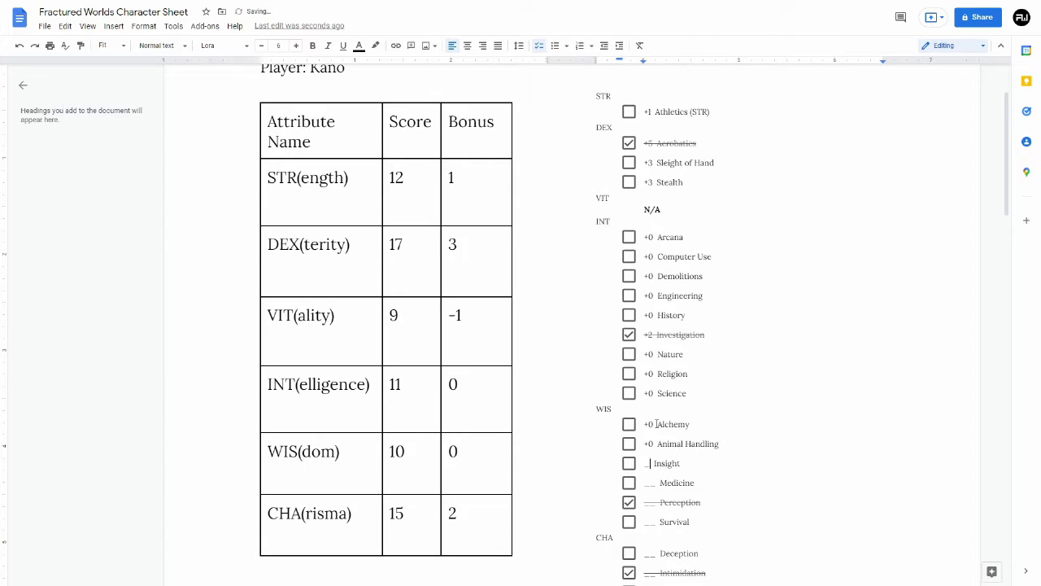
key("BackSpace")
type("+0")
key("Down")
key("BackSpace")
key("BackSpace")
type("+0")
Step: Enter +2 as the modifier for Perception and +0 for Survival
key("Down")
key("BackSpace")
key("BackSpace")
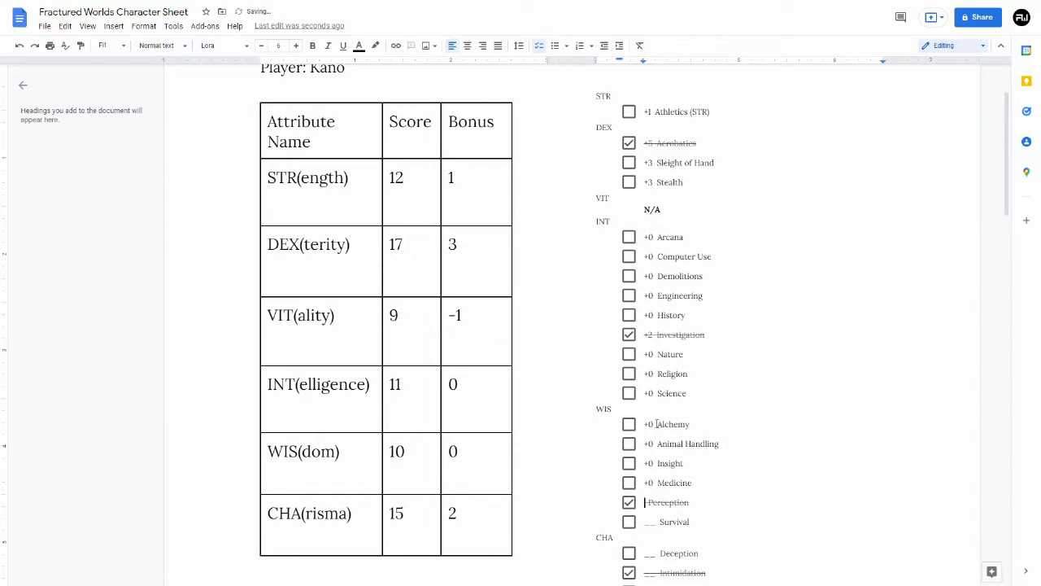
type("+0")
key("Down")
key("BackSpace")
key("BackSpace")
type("+0")
key("Up")
key("BackSpace")
type("2")
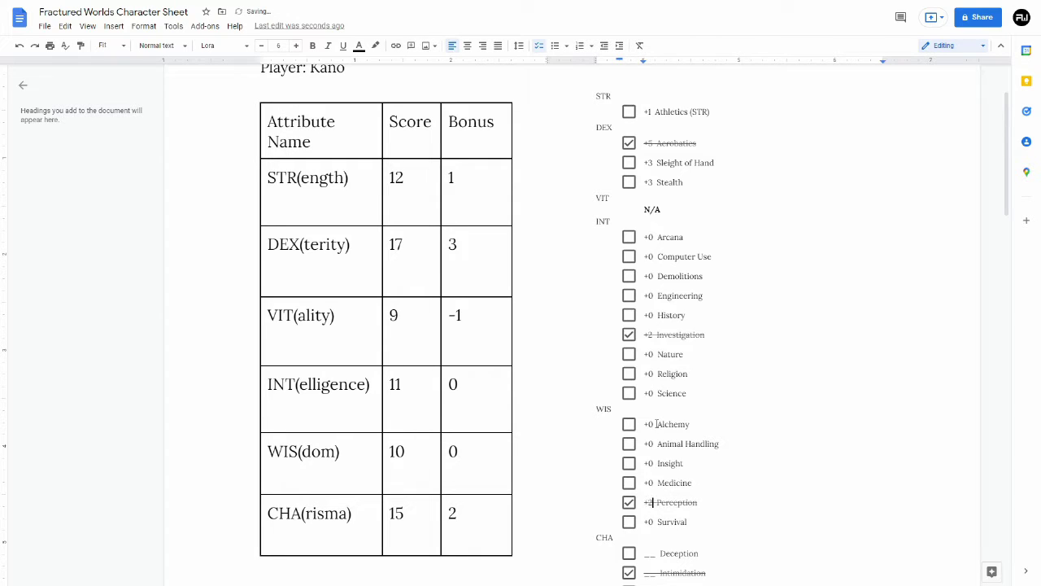
Step: Enter +2 as the modifier for Deception and +4 for Intimidation under the Charisma skills
scroll(657, 423, "down", 3)
left_click(657, 446)
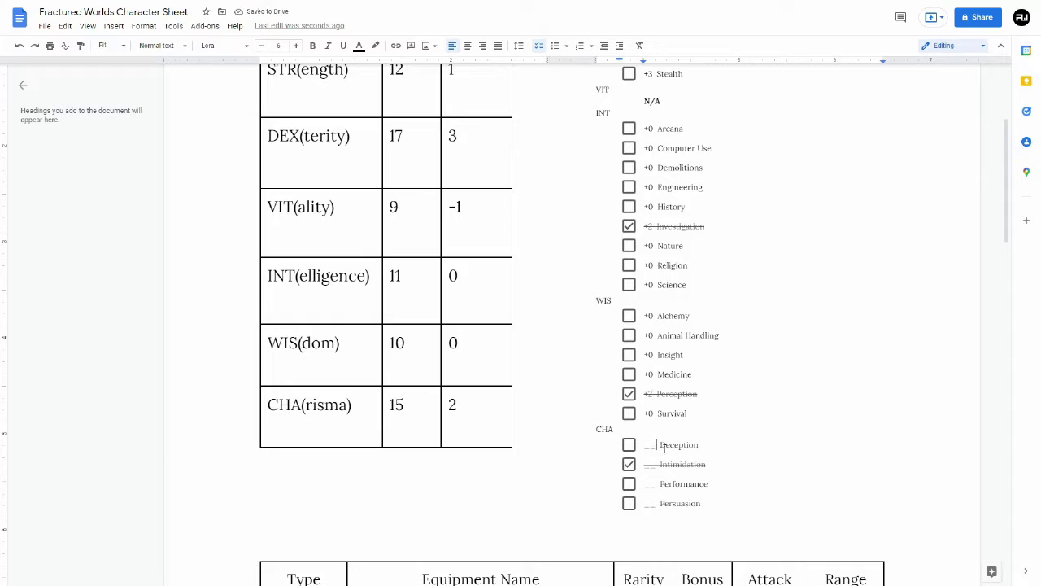
key("BackSpace")
key("BackSpace")
type("+2")
key("BackSpace")
key("BackSpace")
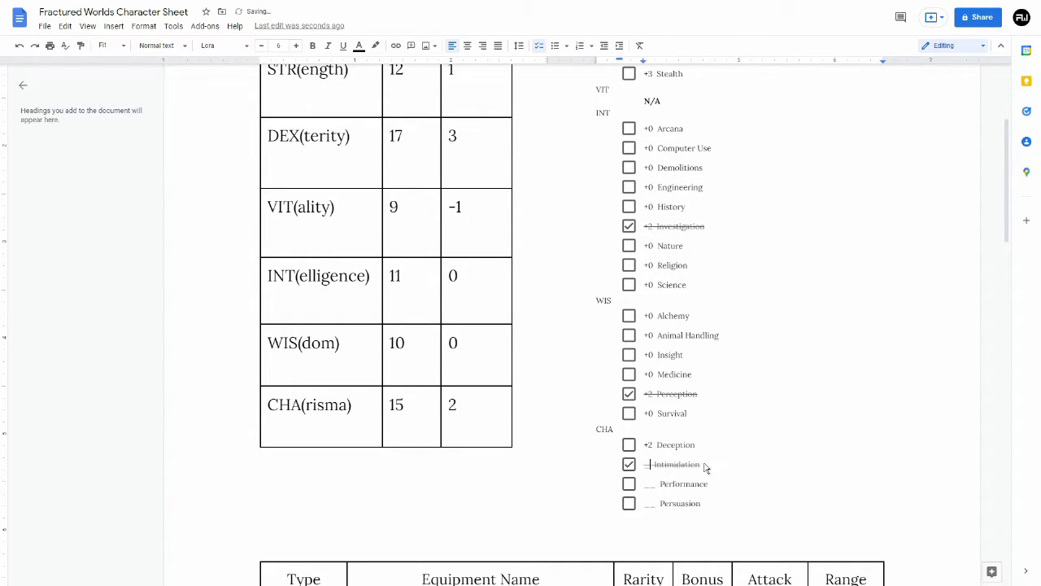
type("+4")
Step: Enter +2 as the modifier for Performance and Persuasion
key("BackSpace")
key("BackSpace")
type("+2")
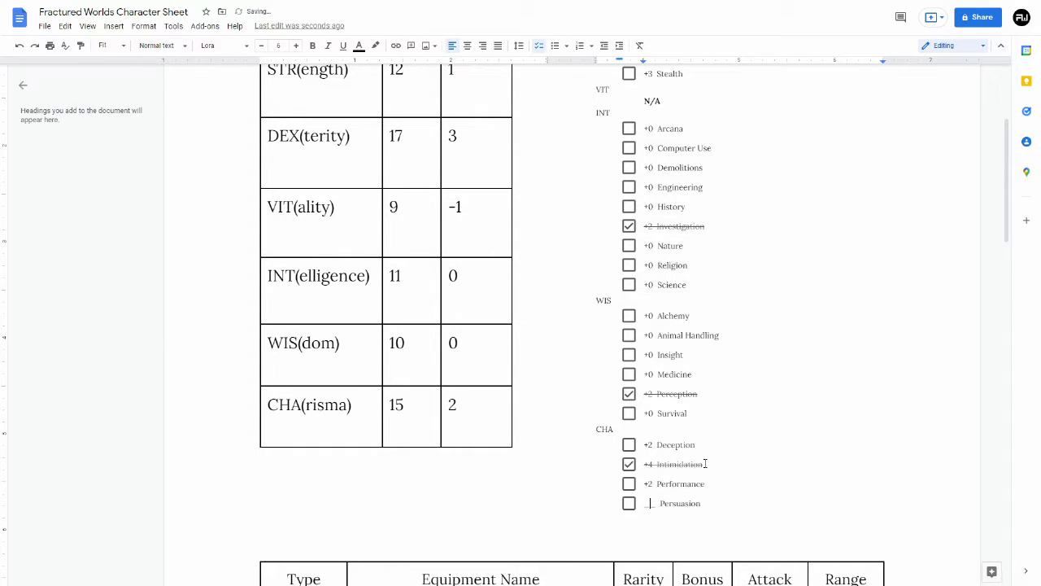
key("BackSpace")
key("BackSpace")
type("+2")
key("ctrl+minus")
key("ctrl+minus")
key("ctrl+plus")
key("ctrl+plus")
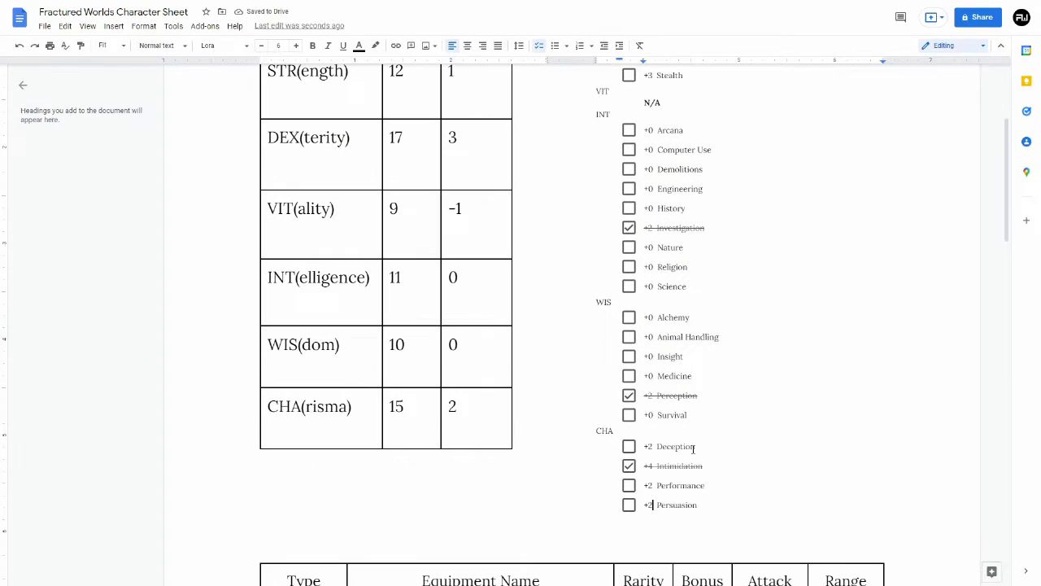
scroll(740, 439, "up", 3)
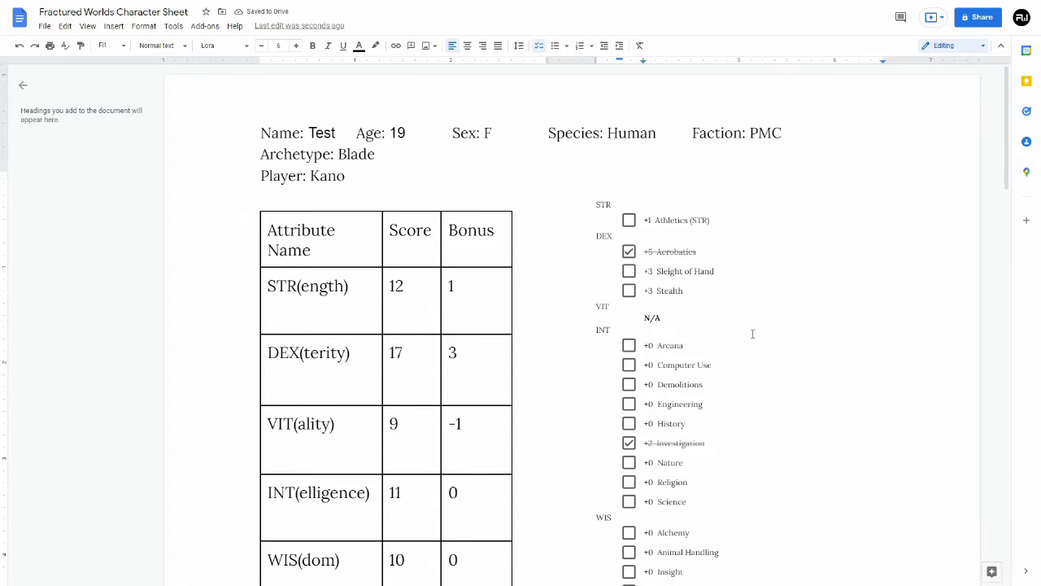
Step: Enter N/A as the equipment name for both the Primary and Secondary rows of the equipment table
scroll(752, 333, "down", 8)
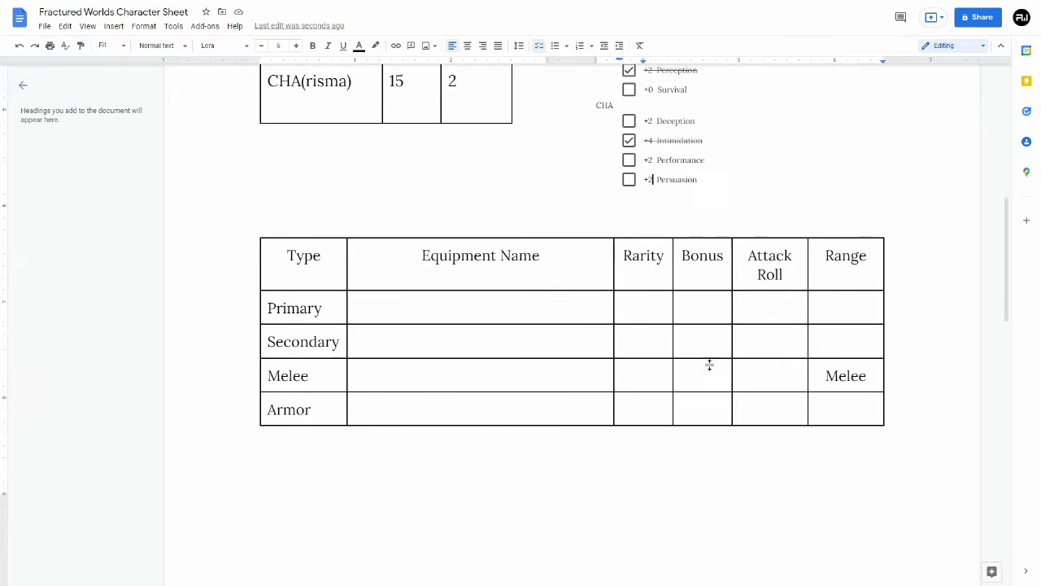
left_click(456, 308)
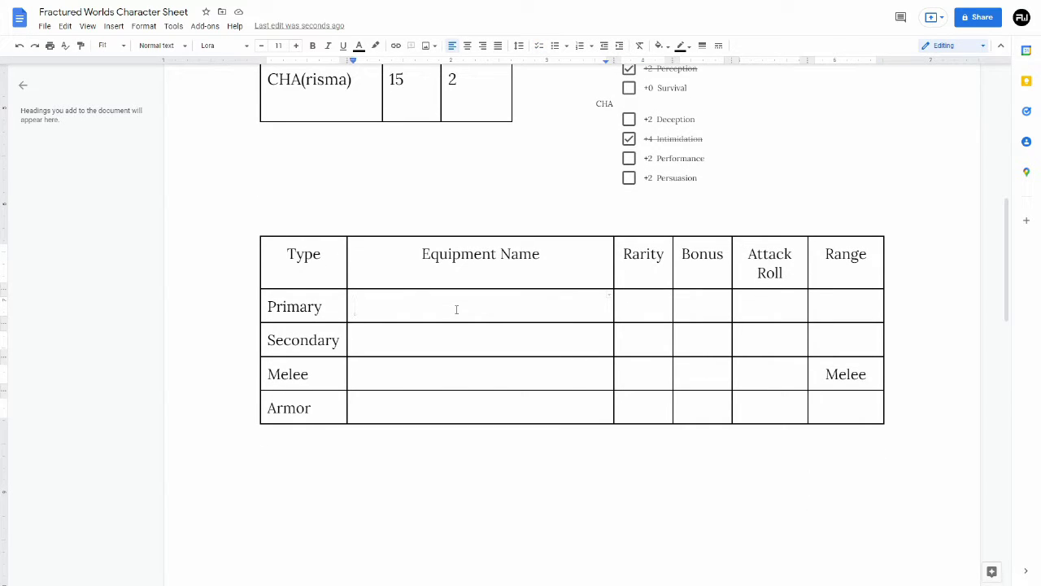
type("N.a")
key("BackSpace")
key("BackSpace")
type("/A")
key("Down")
type("N/A")
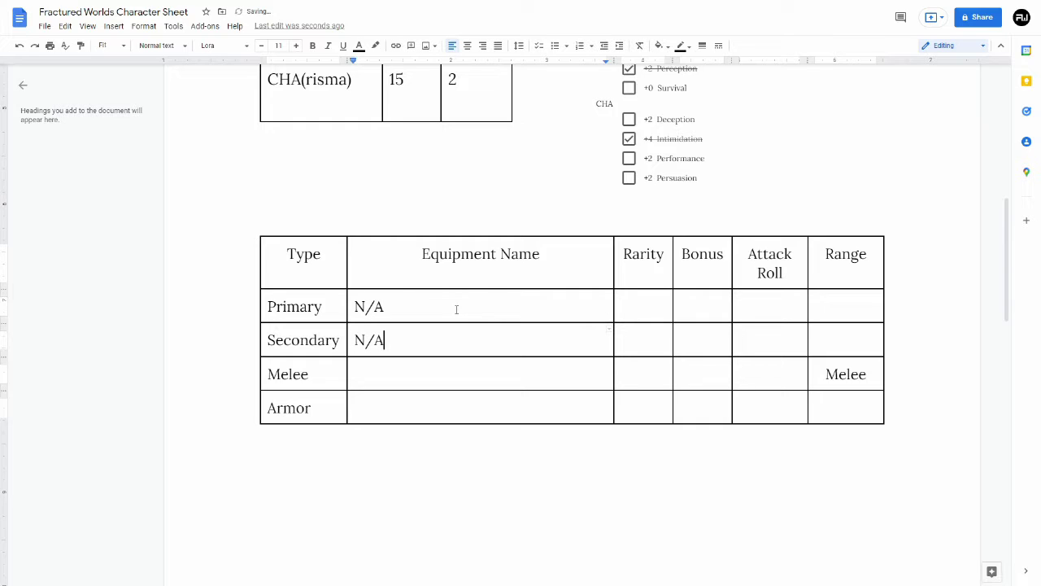
Step: Shade the Melee row's Rarity cell bright green
key("Down")
left_click(655, 362)
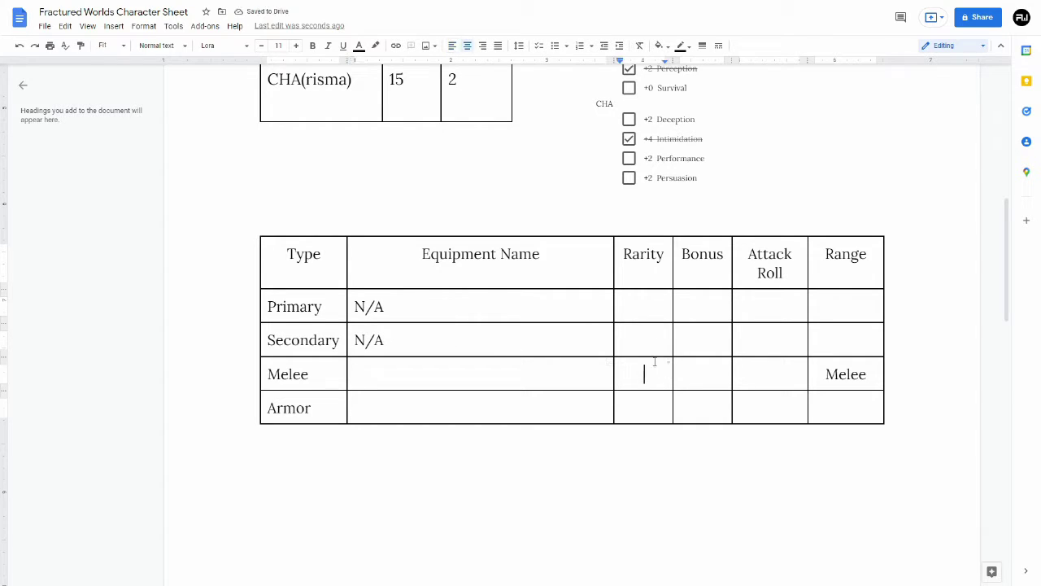
left_click(659, 46)
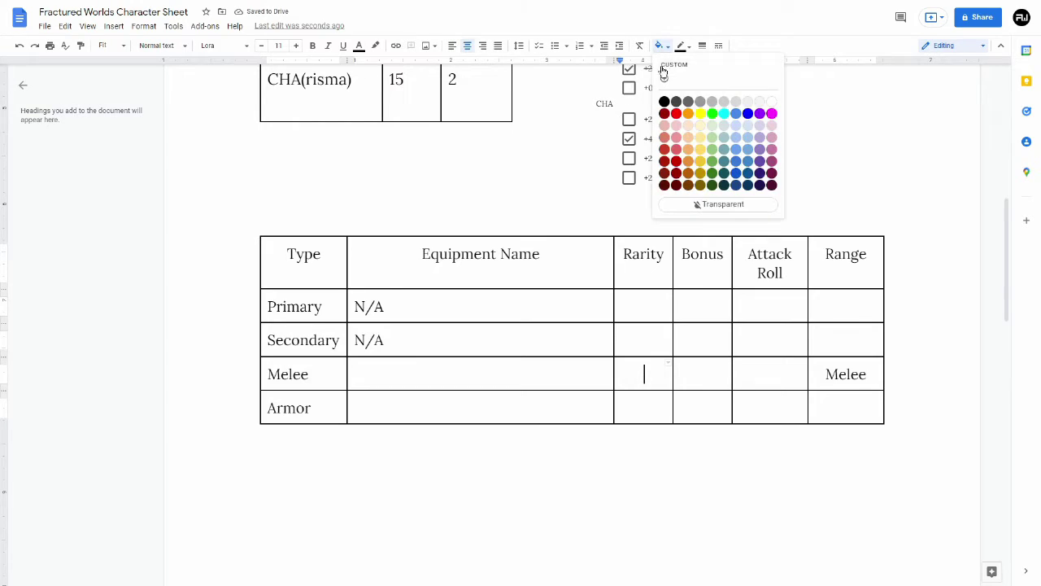
left_click(714, 122)
left_click(656, 372)
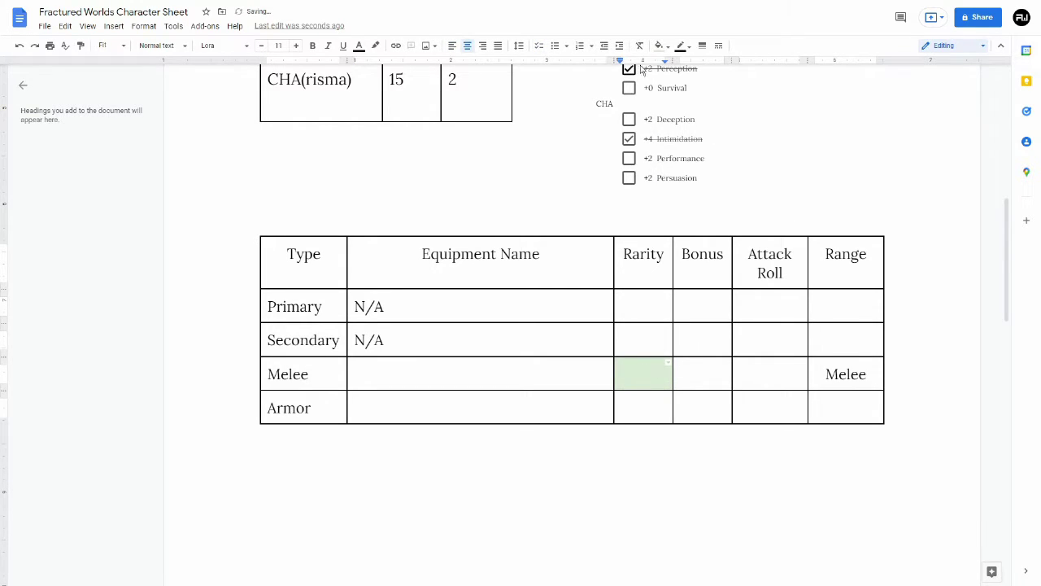
left_click(659, 46)
left_click(714, 115)
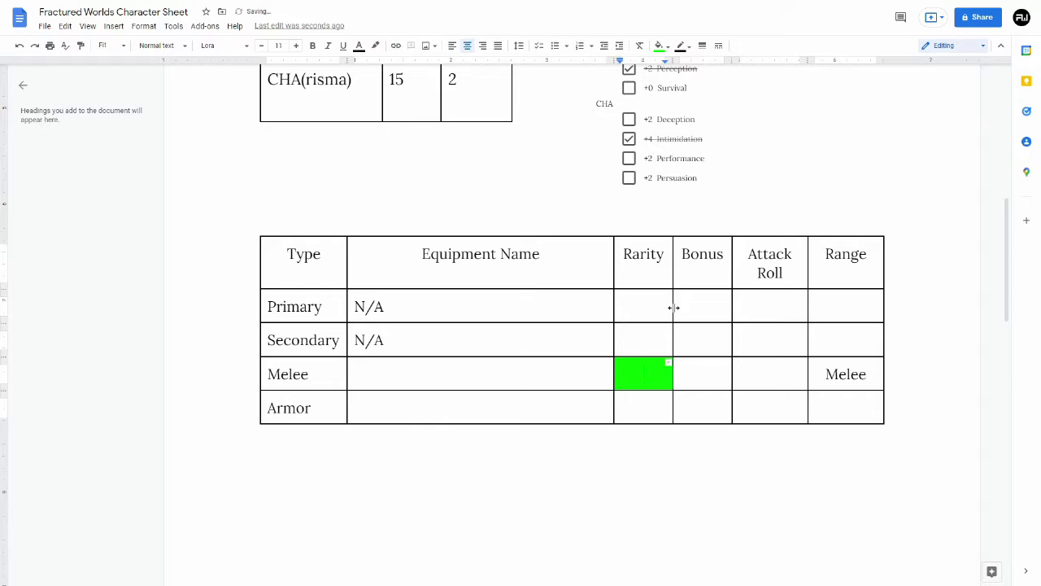
Step: Give the Melee row a +2 bonus and the equipment name Katana
left_click(492, 380)
left_click(698, 375)
type("+2")
left_click(769, 376)
left_click(704, 374)
left_click(493, 377)
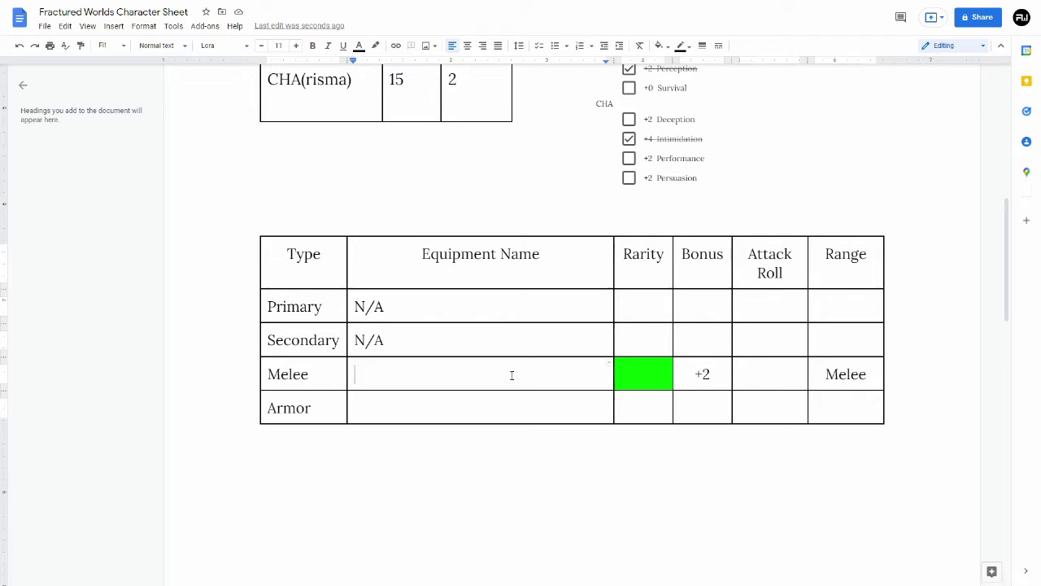
type("Katana")
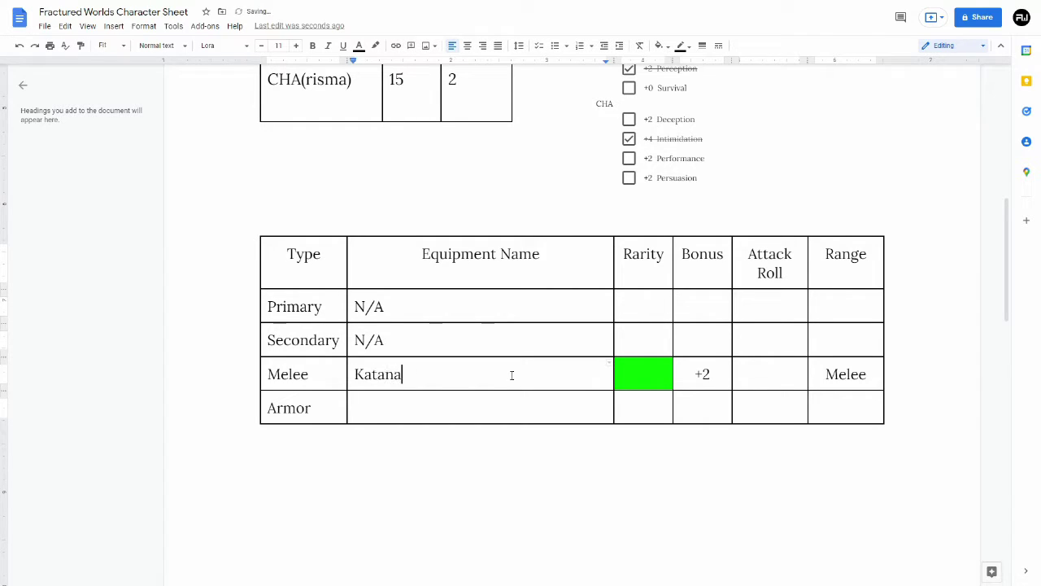
Step: Fill the Armor row with the equipment name None, a +0 AC bonus, and N/A for Attack Roll and Range
key("Down")
type("None")
key("Tab")
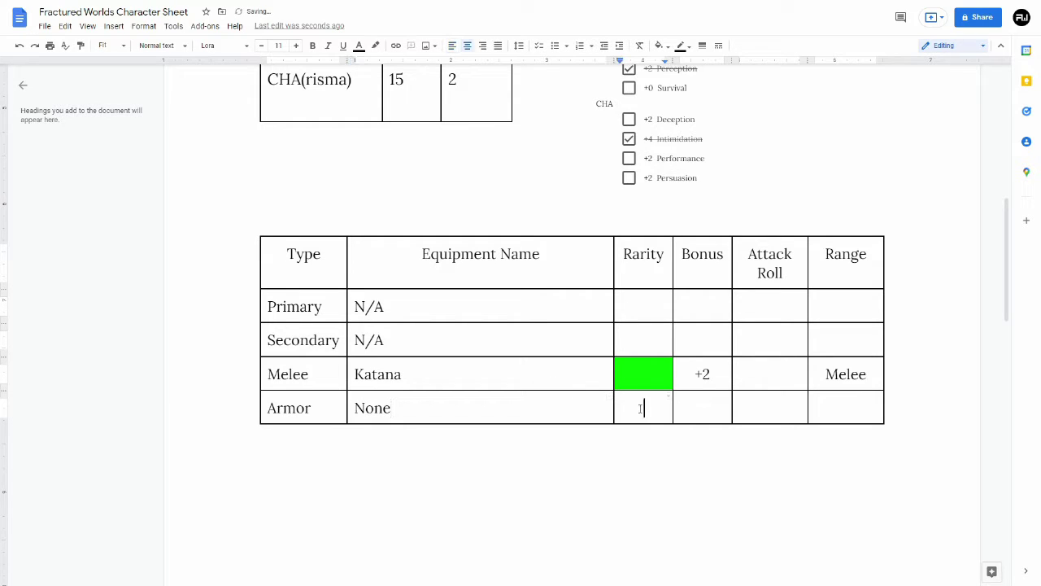
key("Tab")
type("+0 AC")
key("Tab")
type("N/A")
left_click(823, 410)
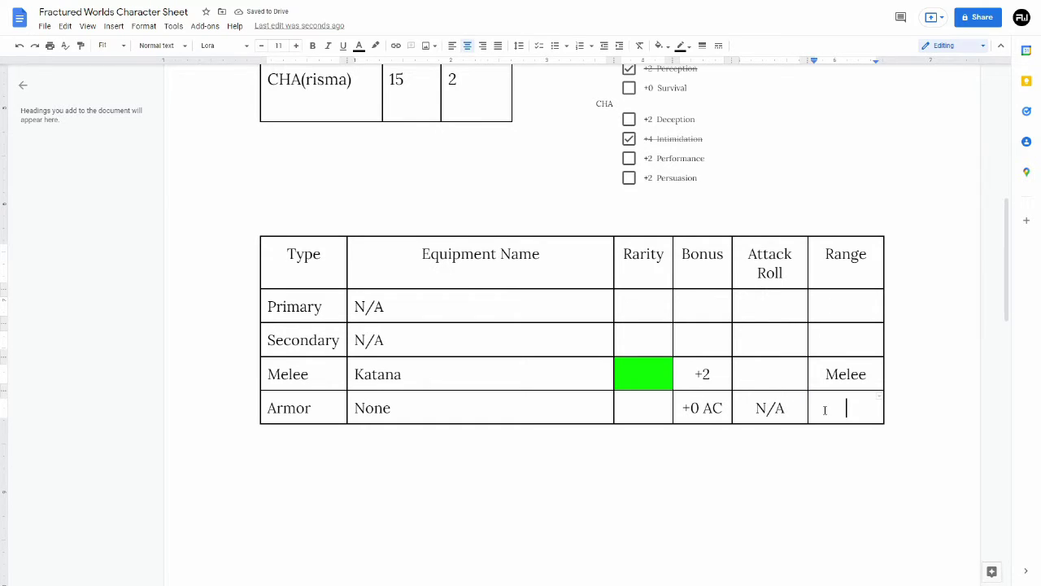
type("N/A")
Step: Enter N/A as the Armor row's Rarity
left_click_drag(864, 409, 775, 409)
left_click(646, 408)
type("N/A")
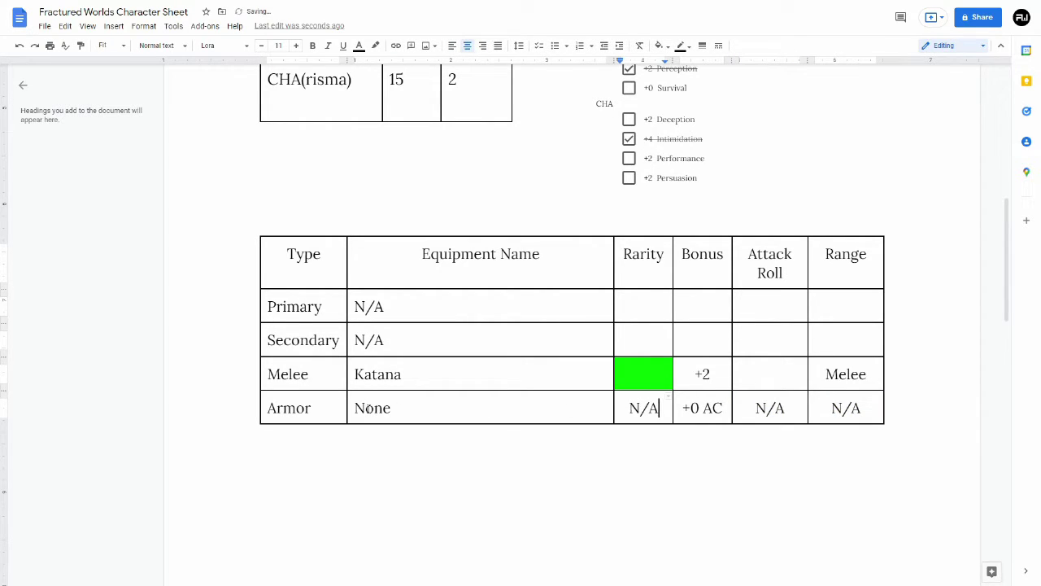
left_click_drag(618, 411, 654, 409)
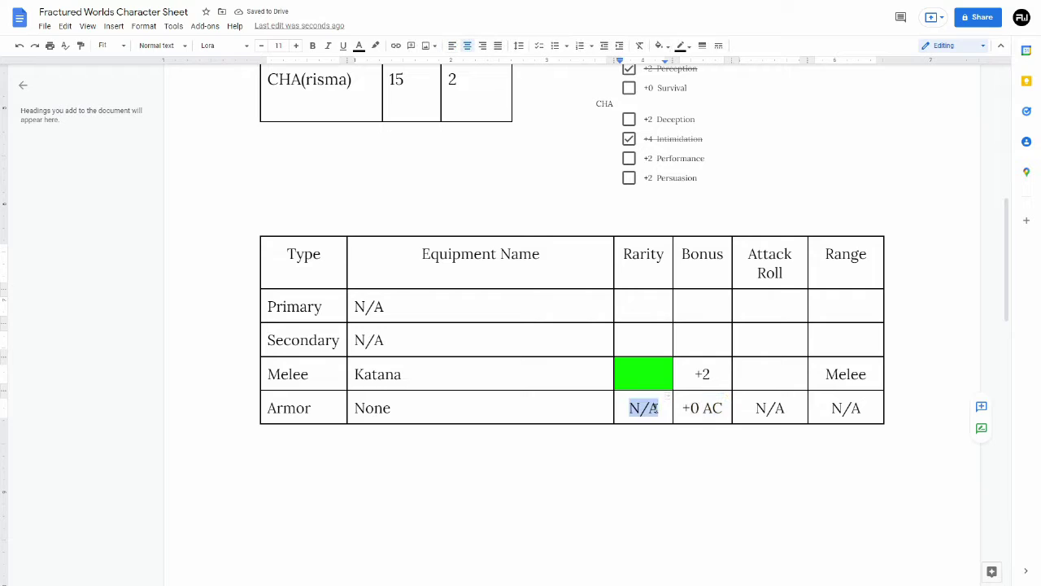
left_click(651, 408)
Step: Look up the Human species skills in the system document and enter Adapt as the first item under Skills
scroll(645, 403, "down", 10)
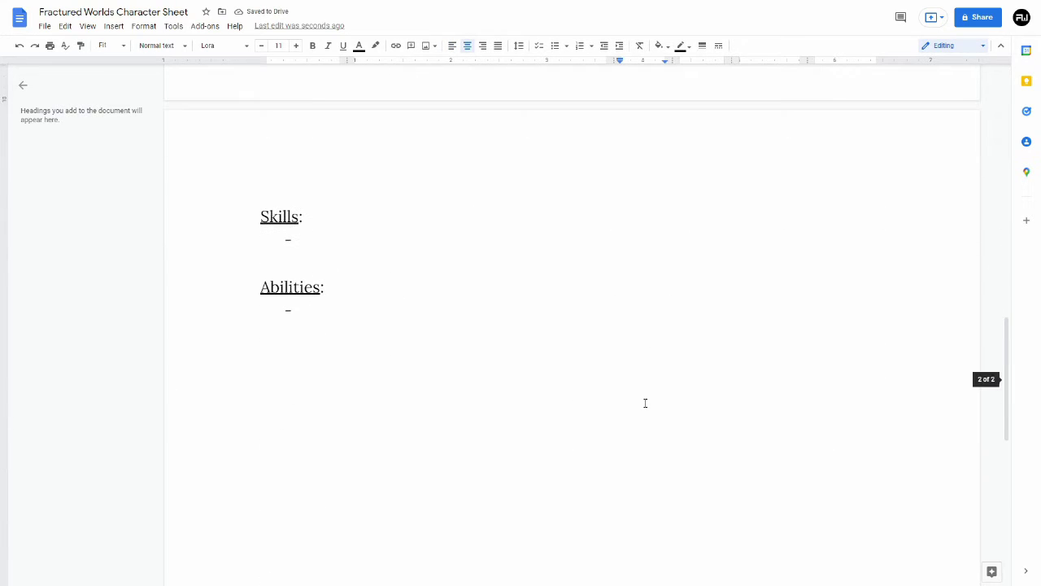
left_click(352, 250)
key("Up")
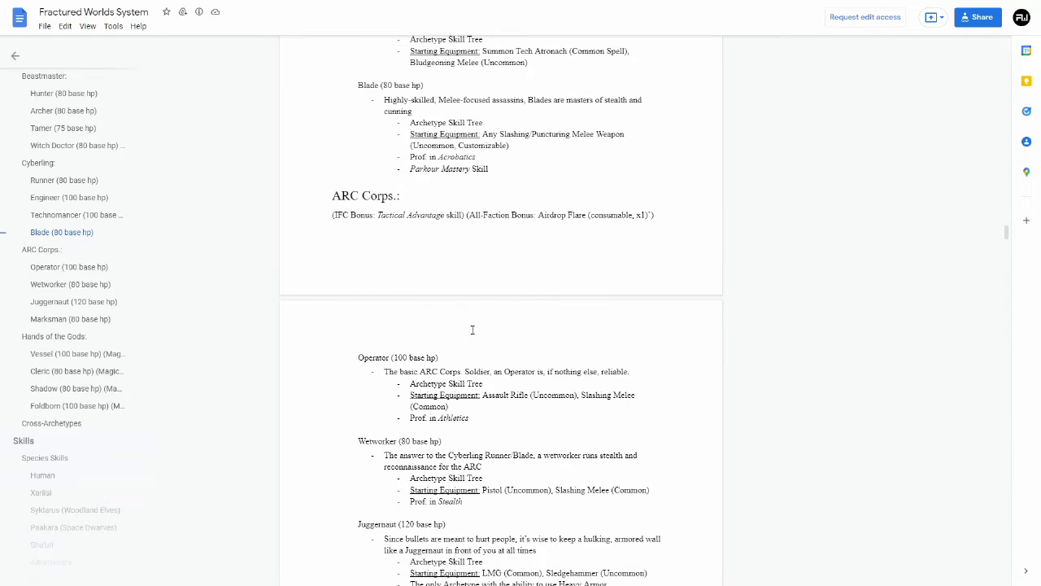
scroll(69, 264, "down", 3)
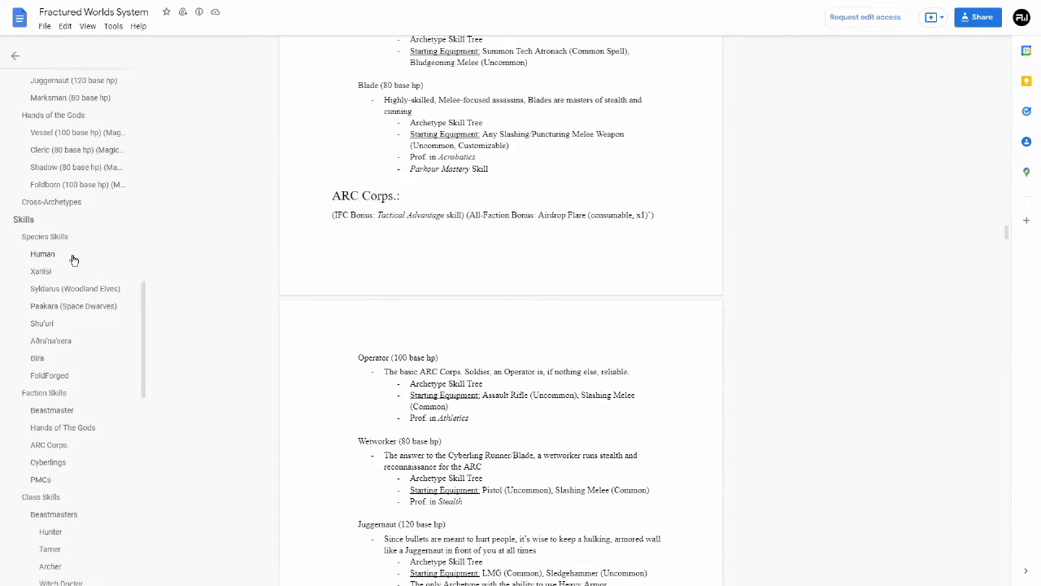
left_click(50, 210)
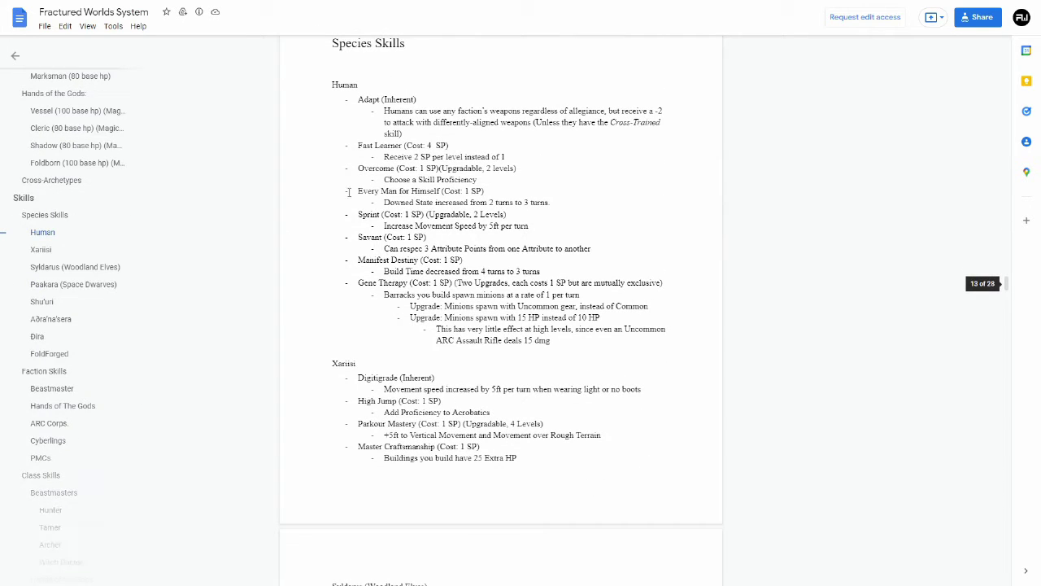
key("ctrl+Tab")
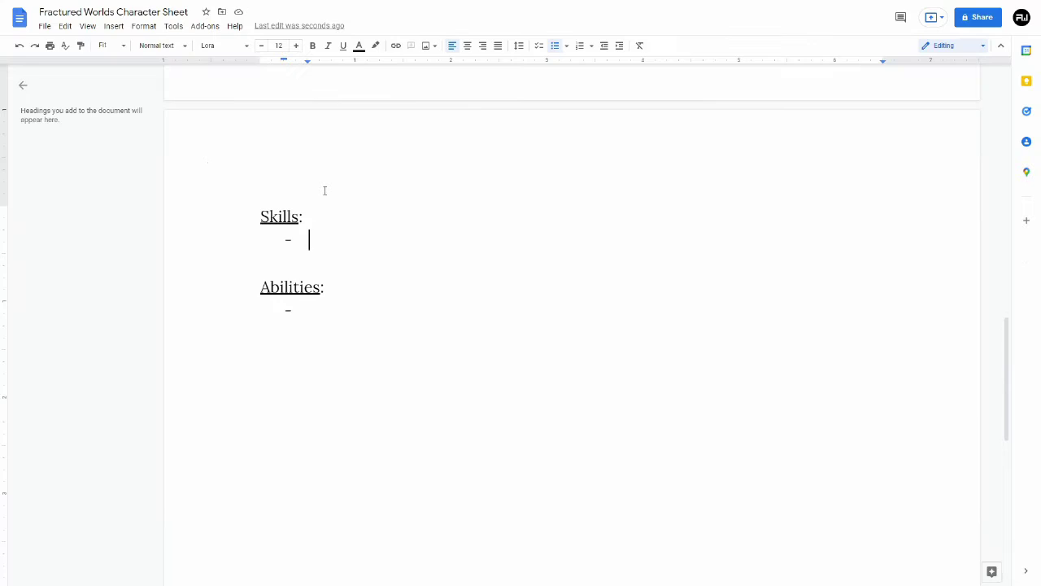
type("Adapt")
Step: Copy Adapt's description from the system document into a sub-bullet beneath it, followed by an empty main-level bullet
key("ctrl+shift+Tab")
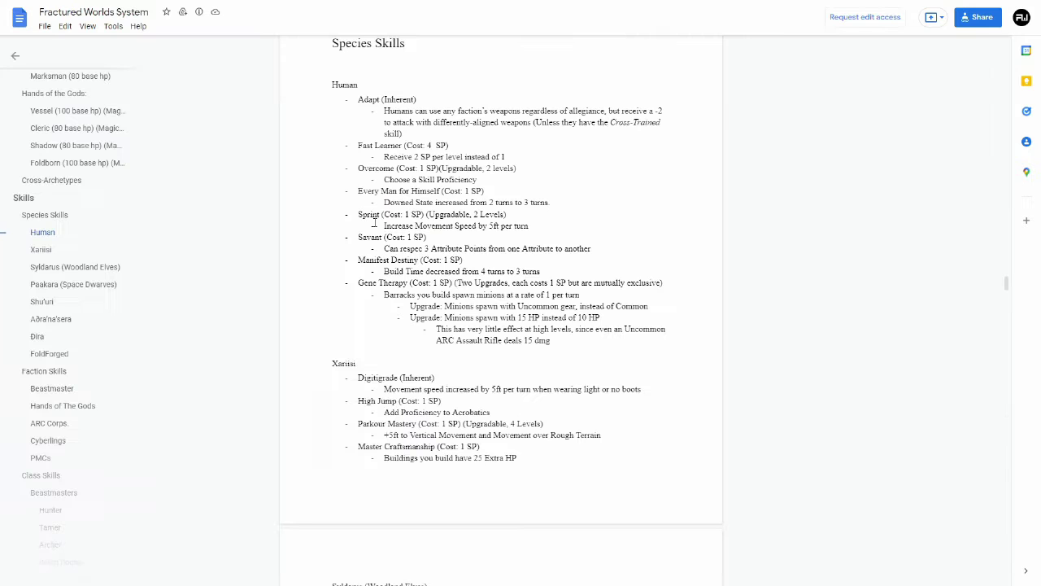
left_click_drag(385, 112, 407, 132)
key("ctrl+c")
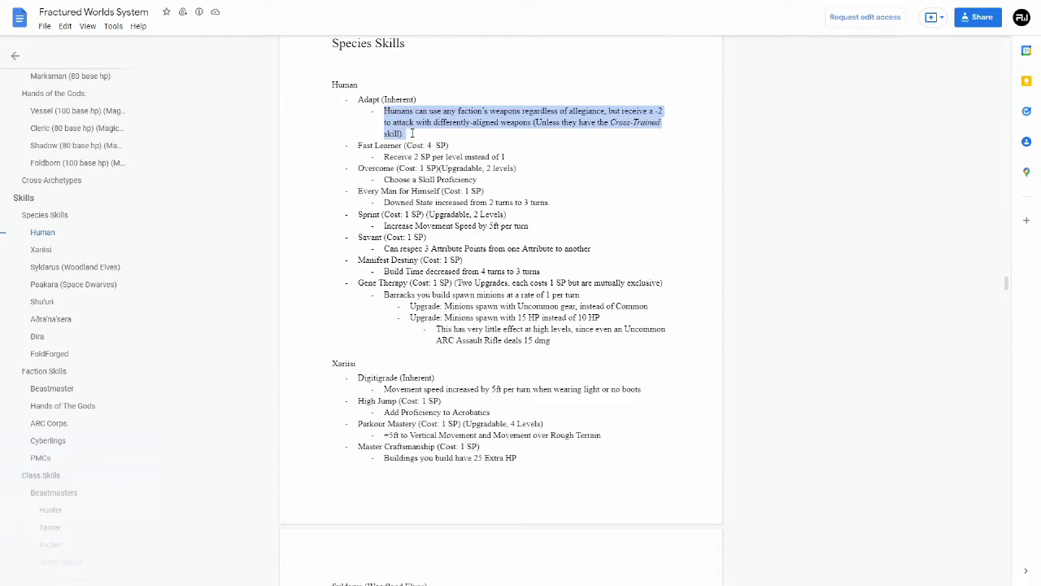
key("ctrl+Tab")
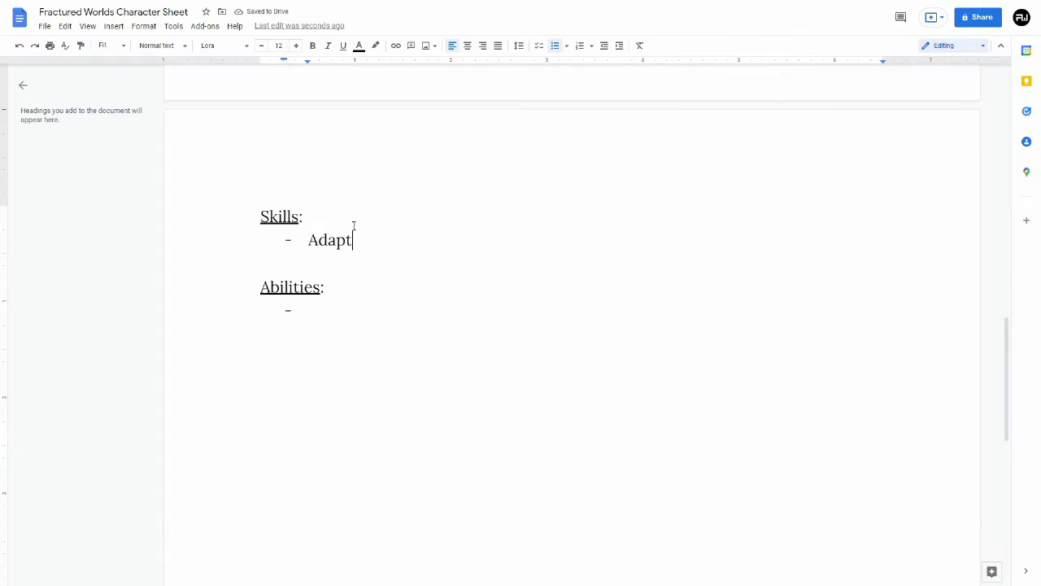
key("Return")
key("Tab")
key("ctrl+v")
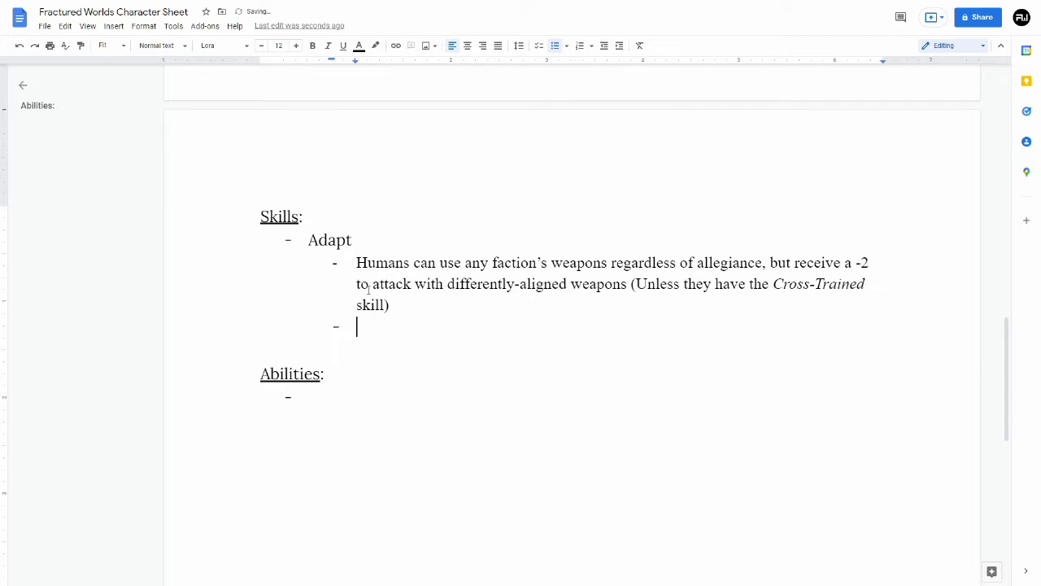
key("shift+Tab")
Step: Check the PMCs faction skills and cut the -2 penalty clause from Adapt's description, ending it at "regardless of allegiance"
left_click_drag(393, 306, 632, 284)
left_click(633, 284)
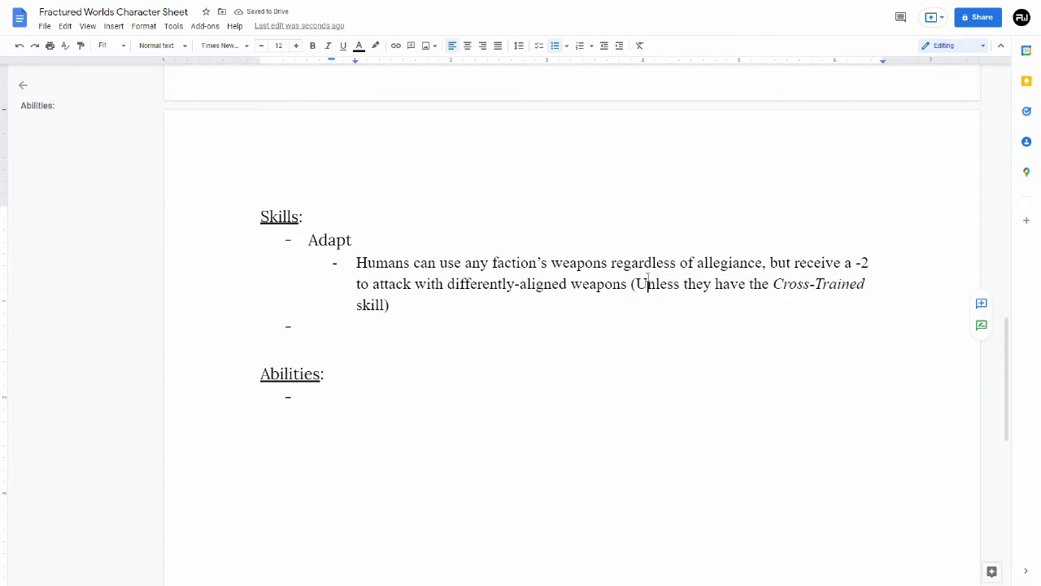
key("alt+Tab")
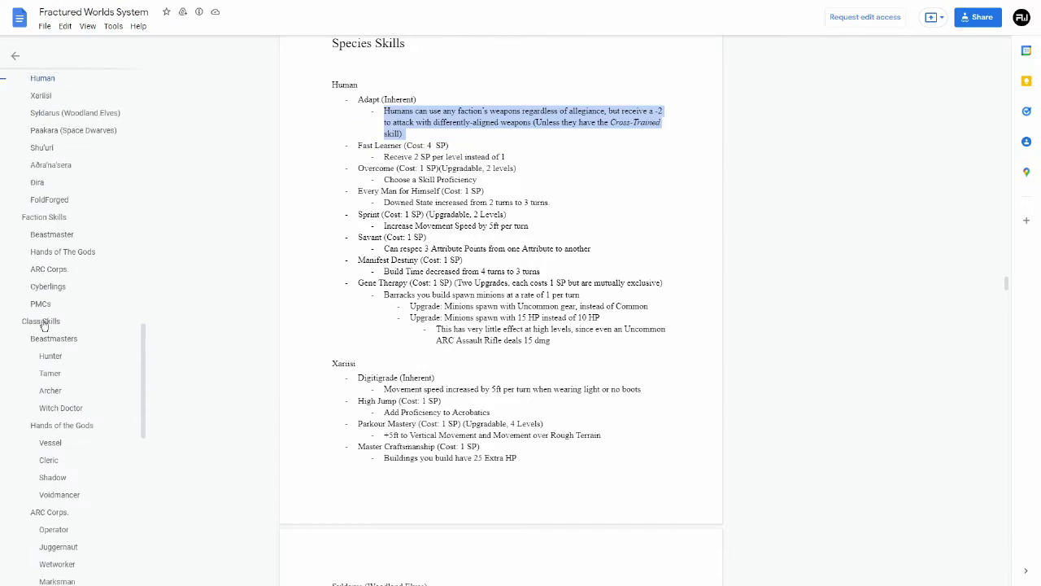
scroll(278, 287, "down", 15)
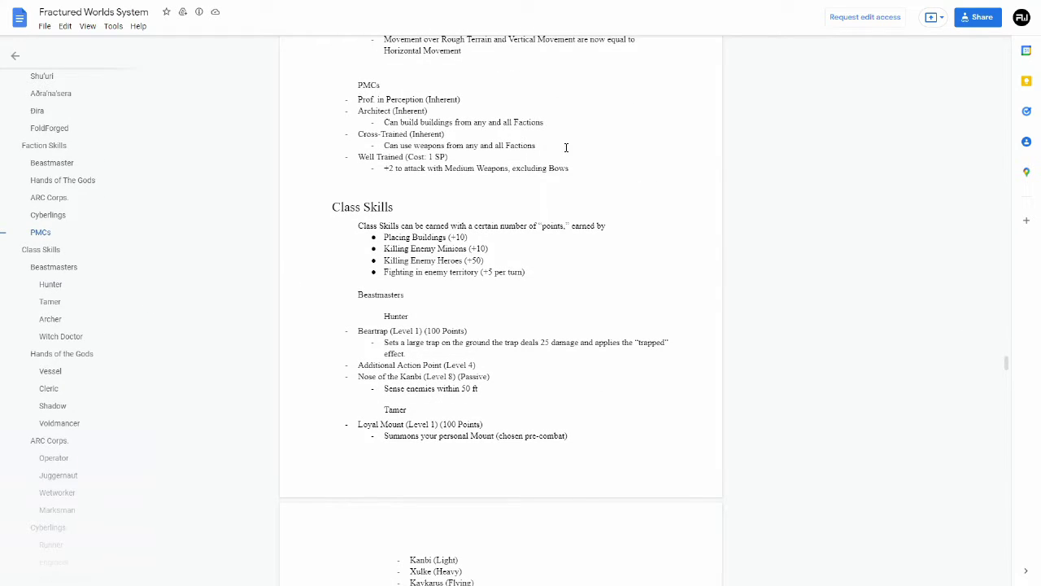
key("alt+Tab")
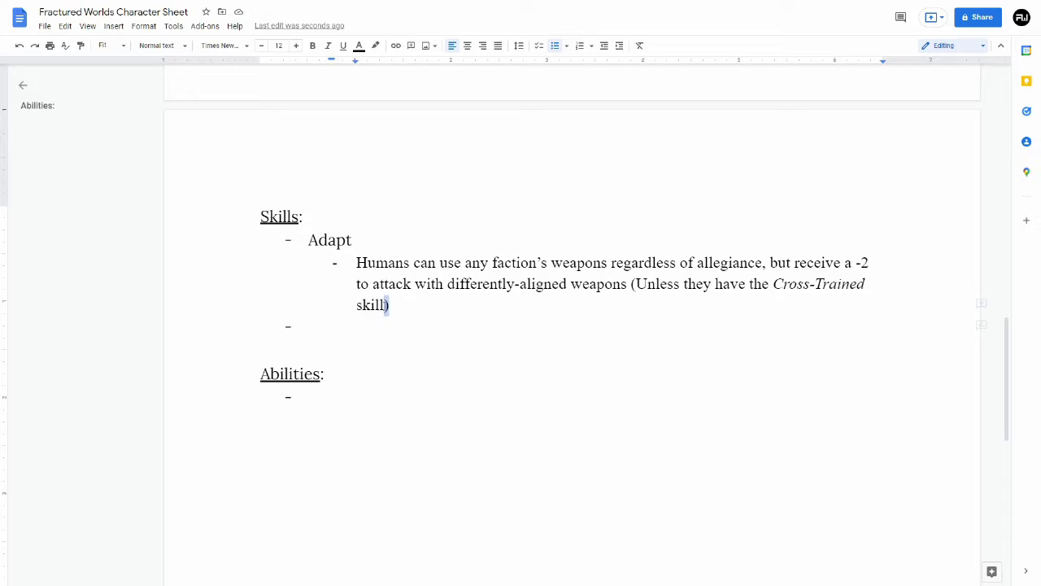
left_click_drag(389, 305, 763, 267)
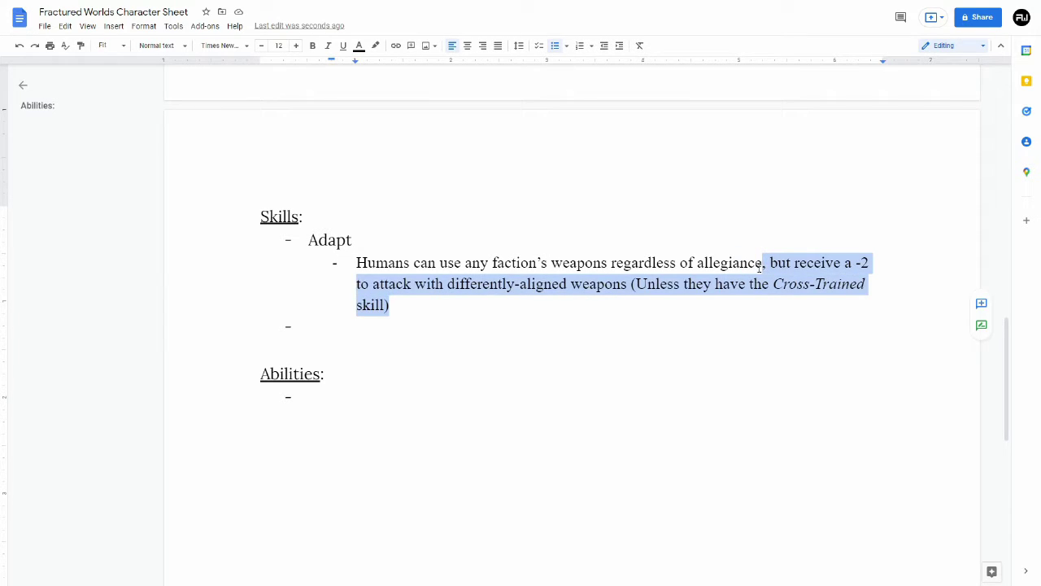
key("BackSpace")
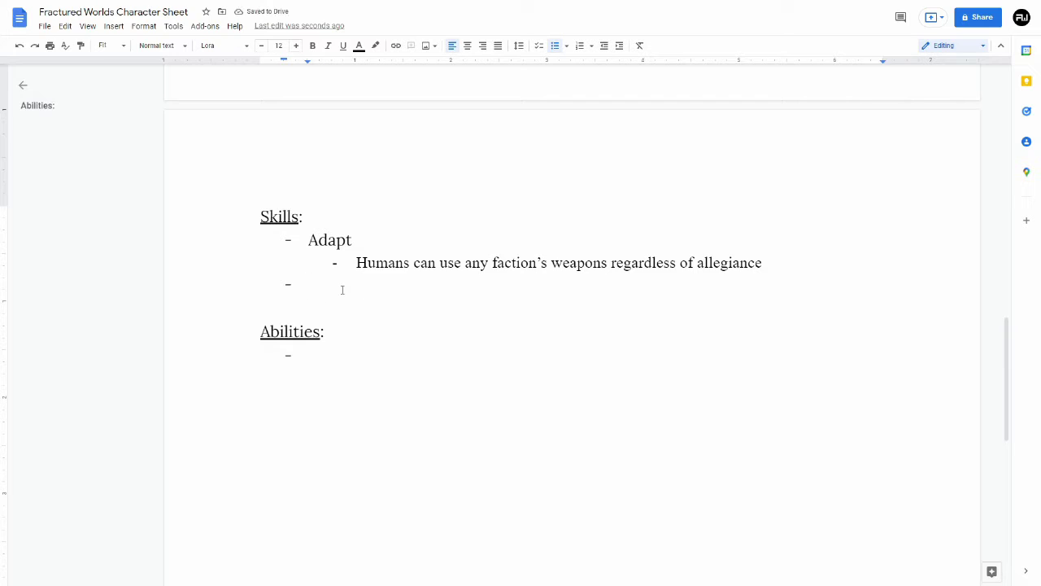
left_click(770, 266)
Step: Copy the inherent PMC skills Architect and Cross-Trained with their descriptions into the empty bullet under Skills
left_click(322, 286)
key("ctrl+Tab")
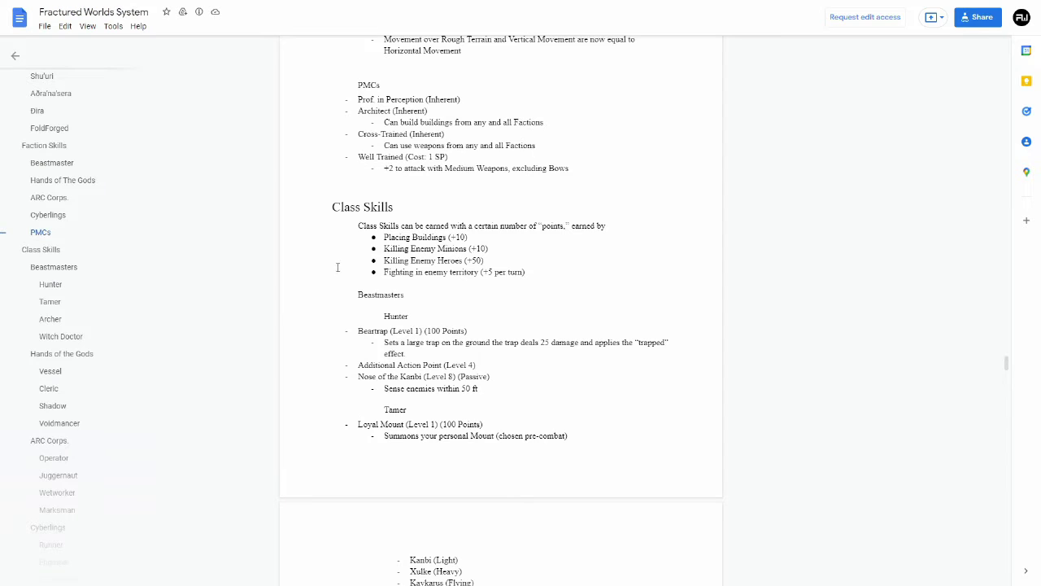
left_click_drag(536, 145, 369, 110)
key("ctrl+c")
key("ctrl+Tab")
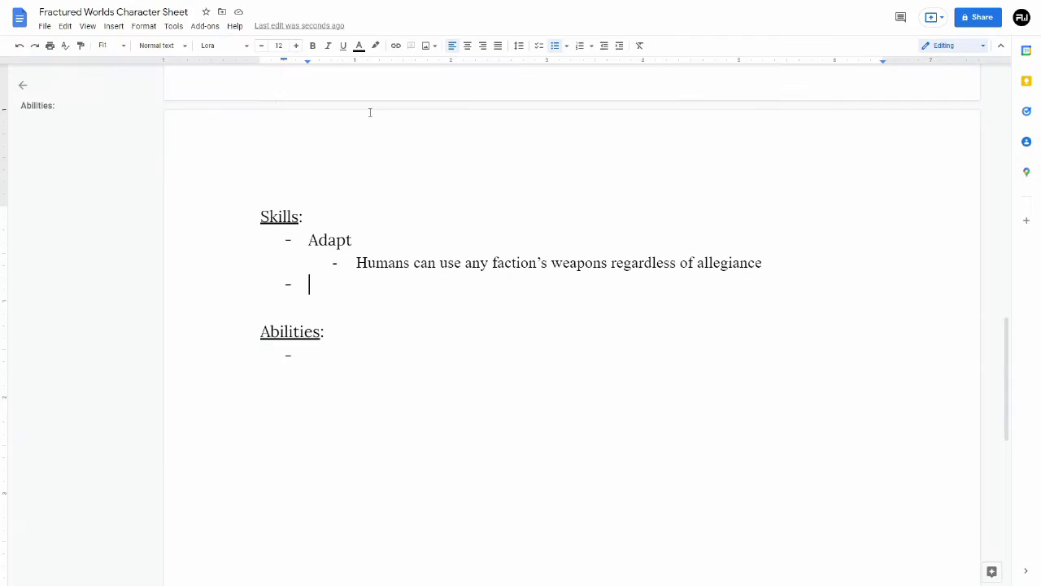
key("ctrl+v")
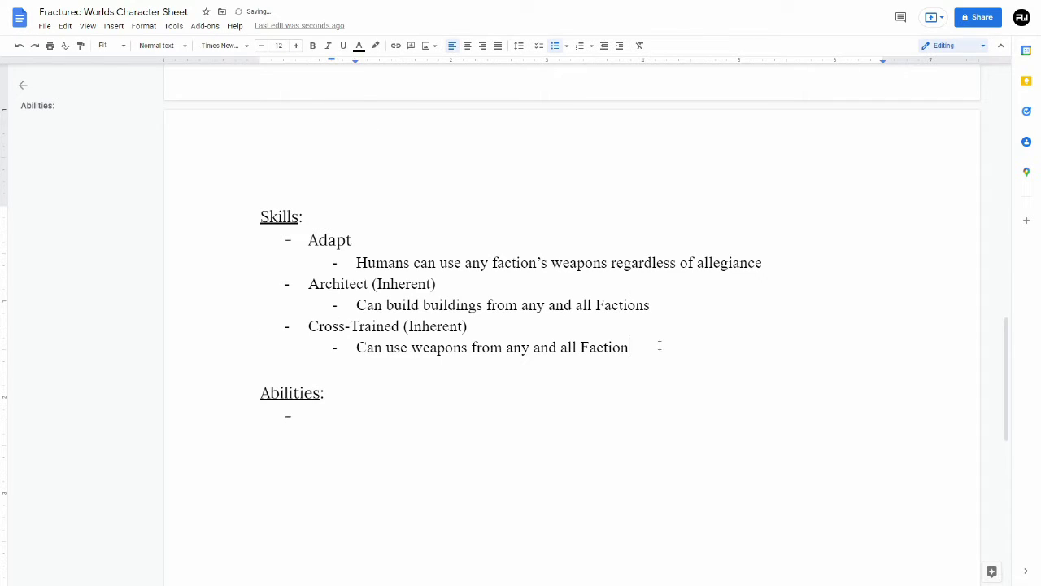
Step: Delete the Adapt skill with its description and the leftover empty line from the Skills list
left_click_drag(763, 264, 309, 240)
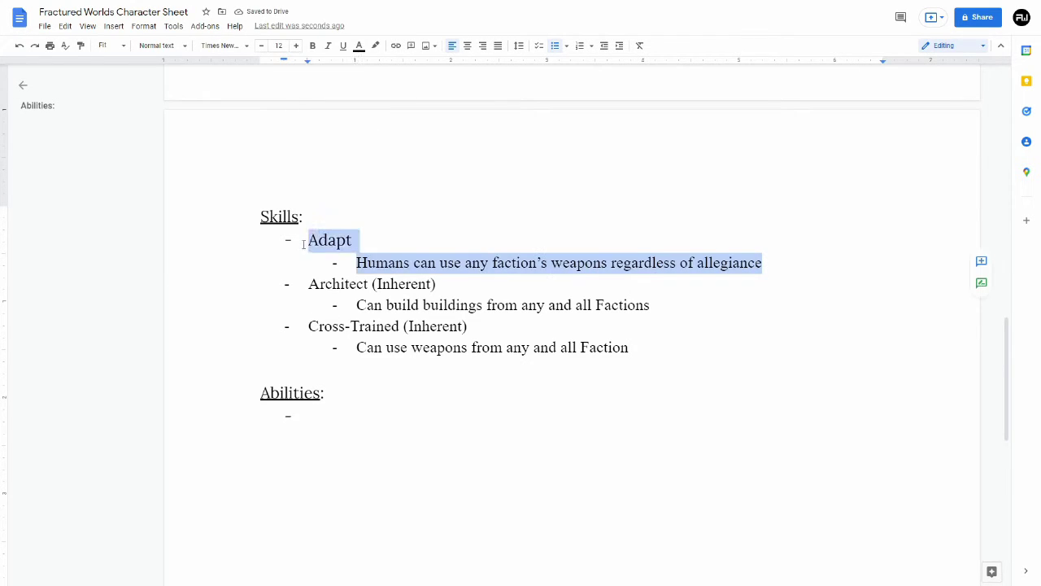
key("BackSpace")
key("BackSpace")
key("BackSpace")
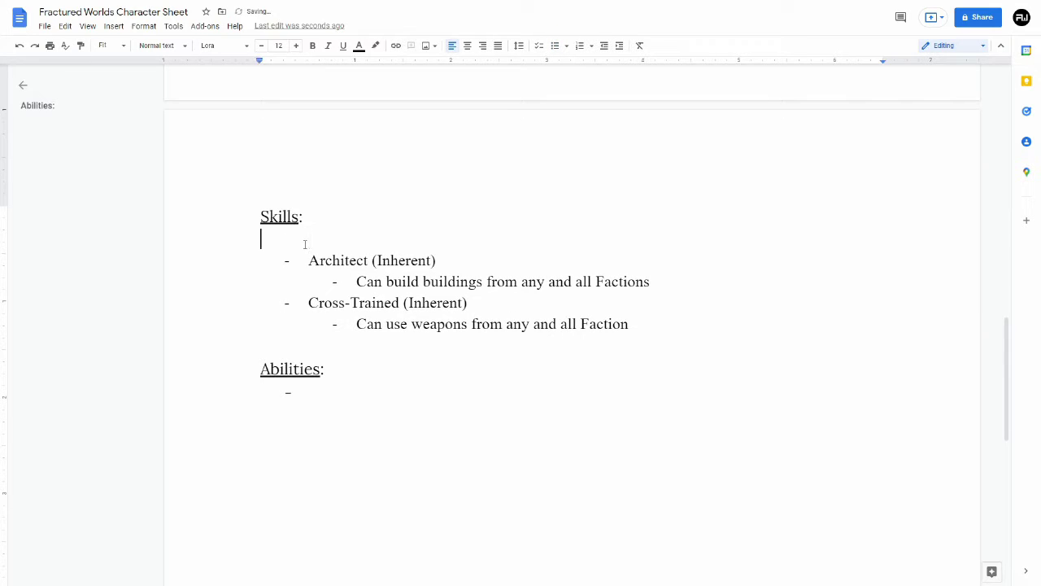
key("BackSpace")
Step: Add an empty main-level bullet below the Cross-Trained description
key("Down")
key("Down")
key("Down")
key("Down")
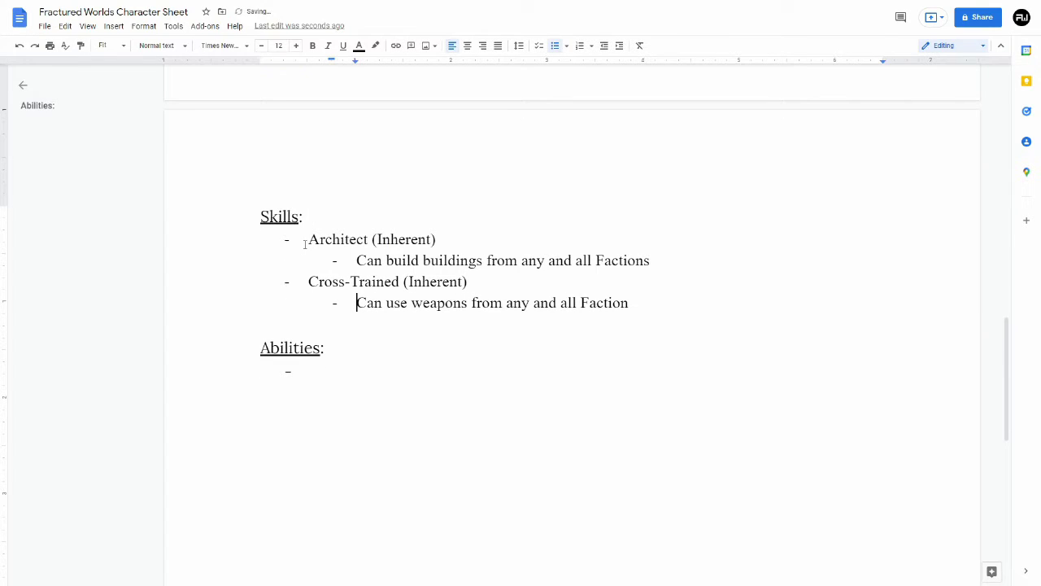
key("Return")
key("shift+Tab")
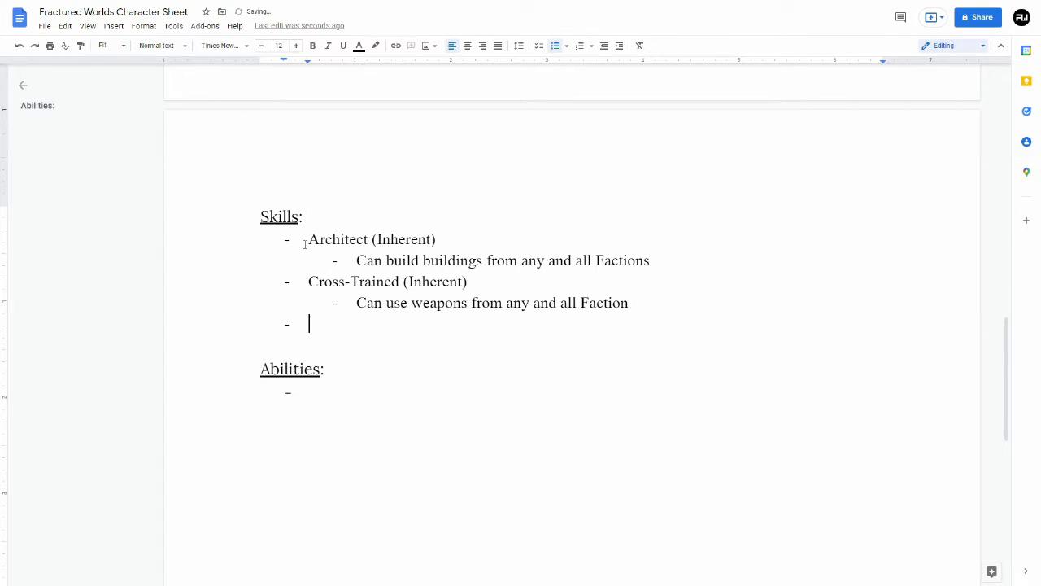
Step: Copy the Human skill Every Man for Himself with its description from the system document to the end of the Skills list
key("ctrl+Tab")
scroll(324, 270, "down", 3)
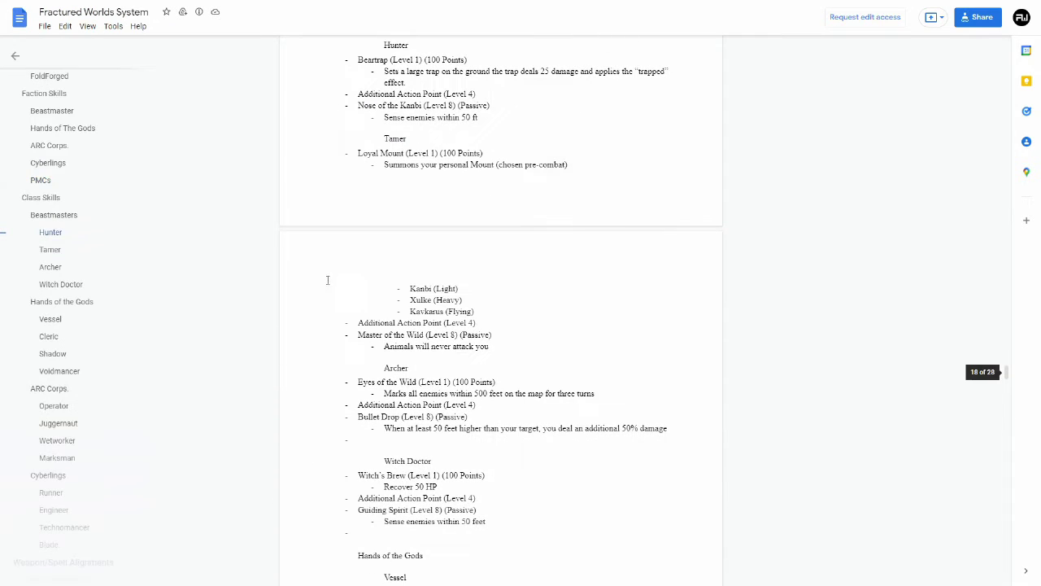
scroll(226, 304, "up", 3)
scroll(102, 288, "up", 4)
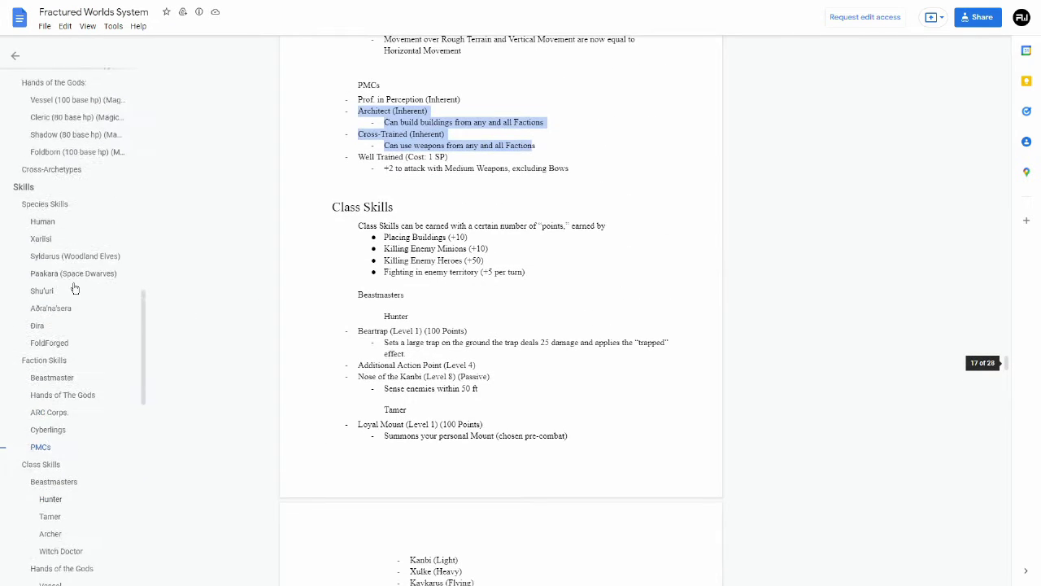
left_click(54, 333)
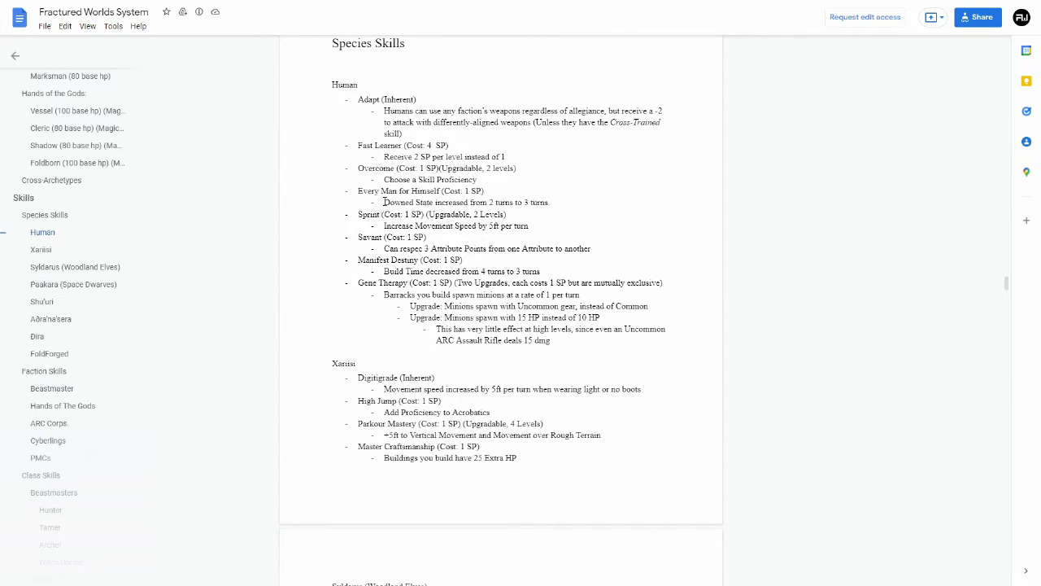
left_click_drag(358, 191, 550, 202)
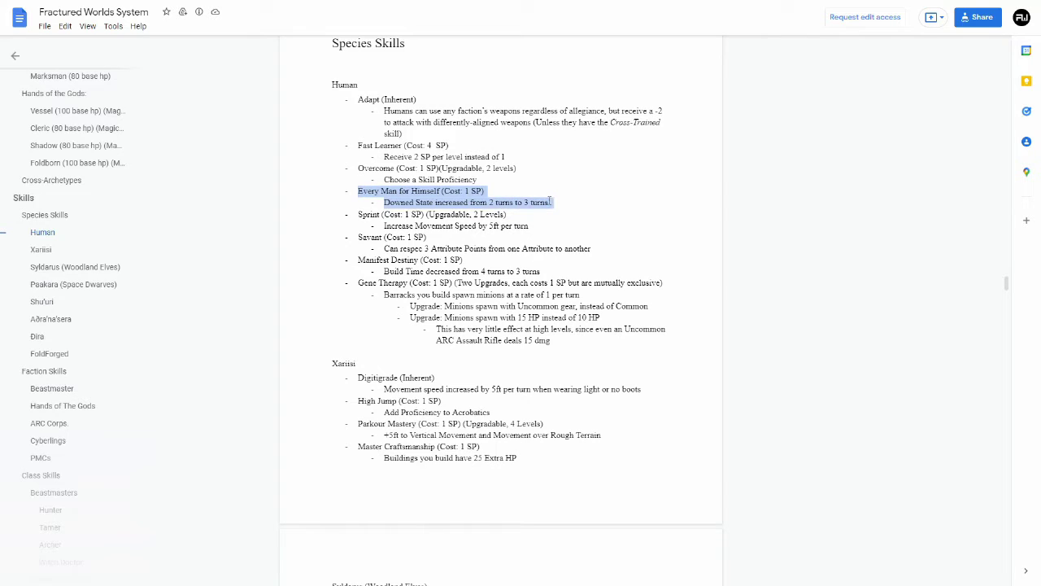
key("ctrl+Tab")
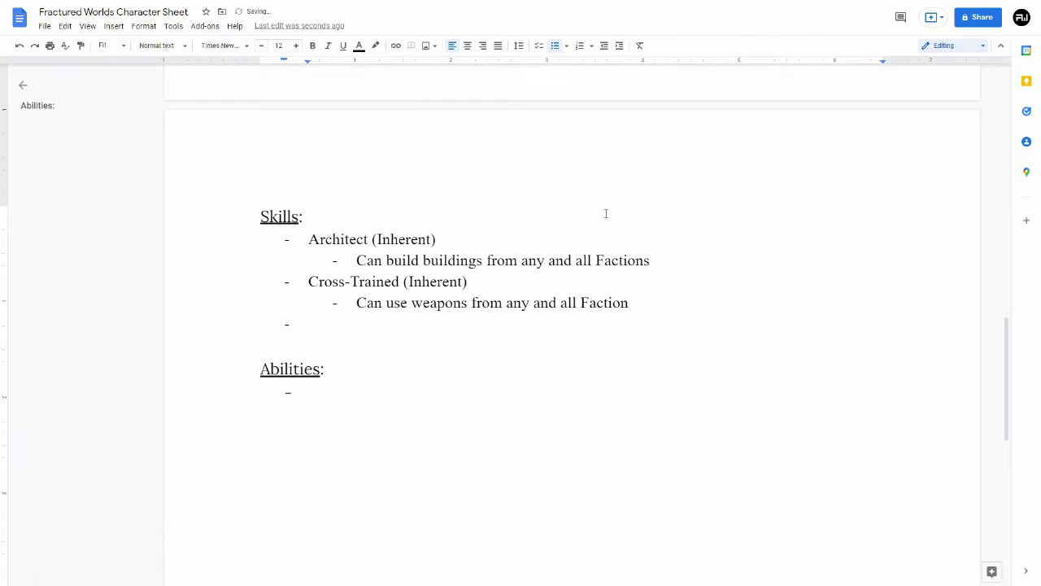
key("ctrl+v")
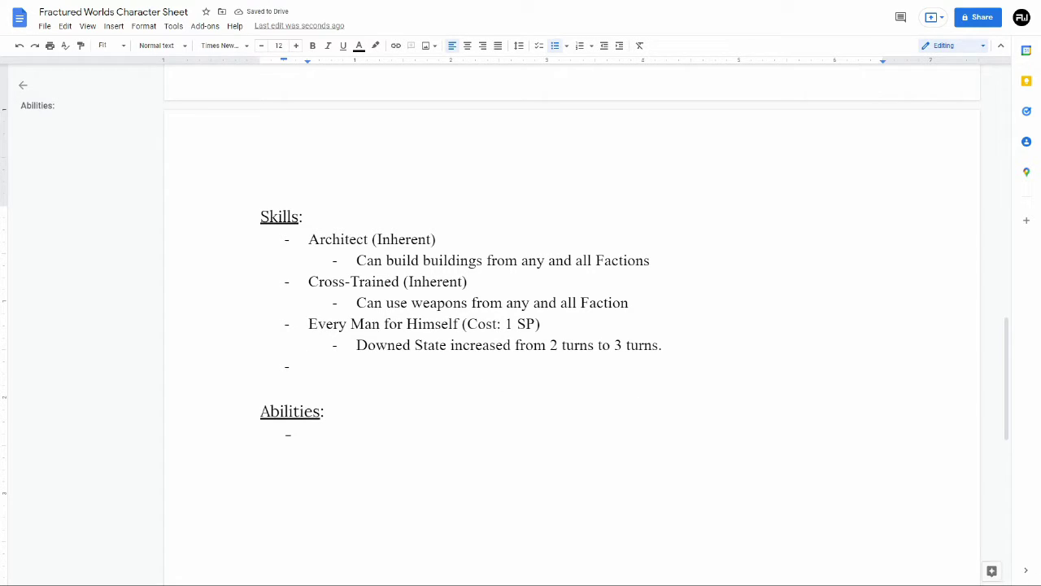
Step: Copy the Blade Mastery (Level 1) ability with its description from the Blade class skills in the Fractured Worlds System document
key("ctrl+Tab")
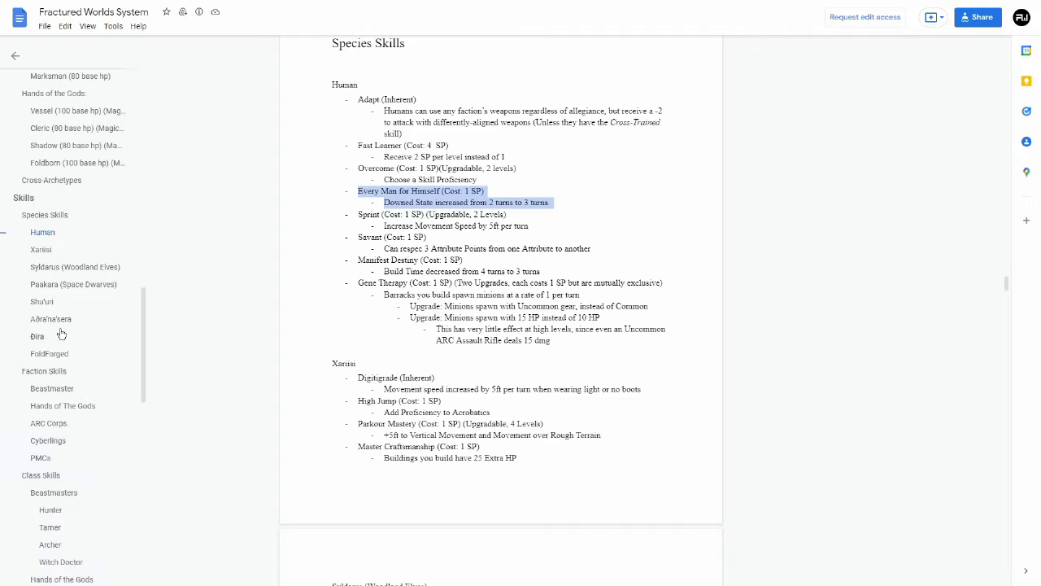
scroll(59, 335, "down", 4)
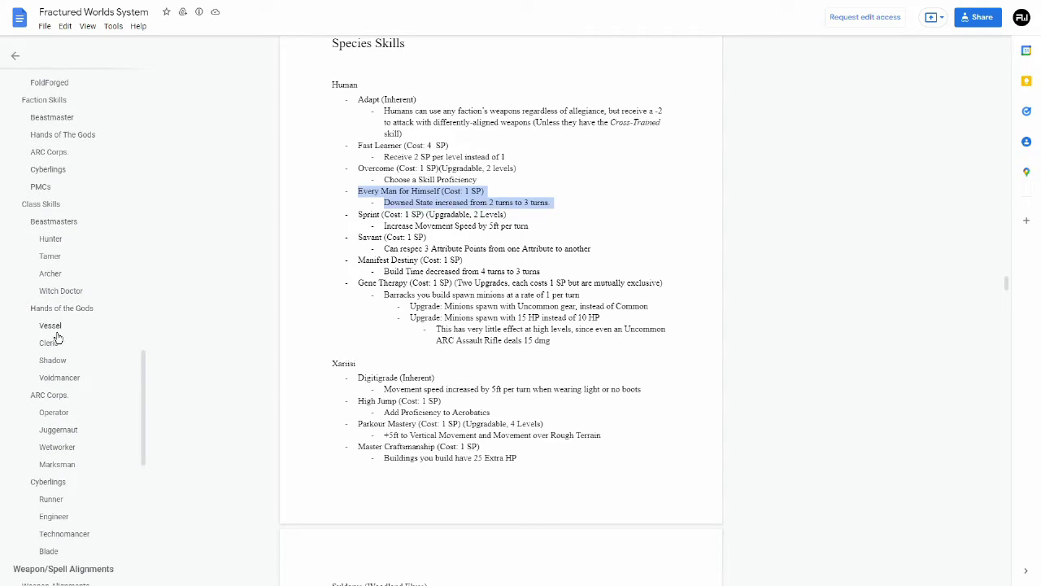
scroll(52, 480, "down", 1)
left_click(48, 496)
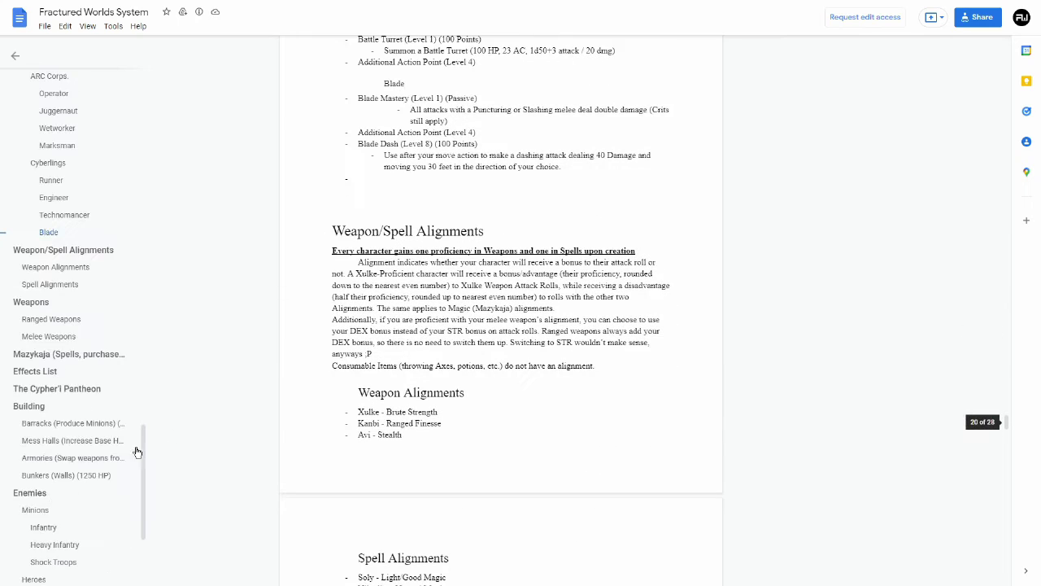
scroll(363, 122, "up", 2)
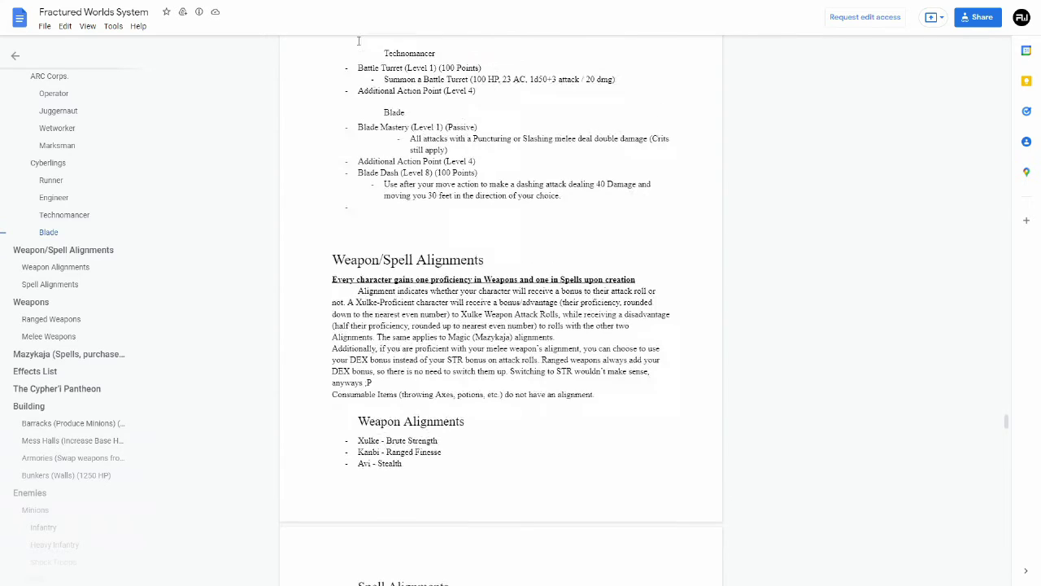
left_click_drag(359, 193, 546, 214)
key("ctrl+c")
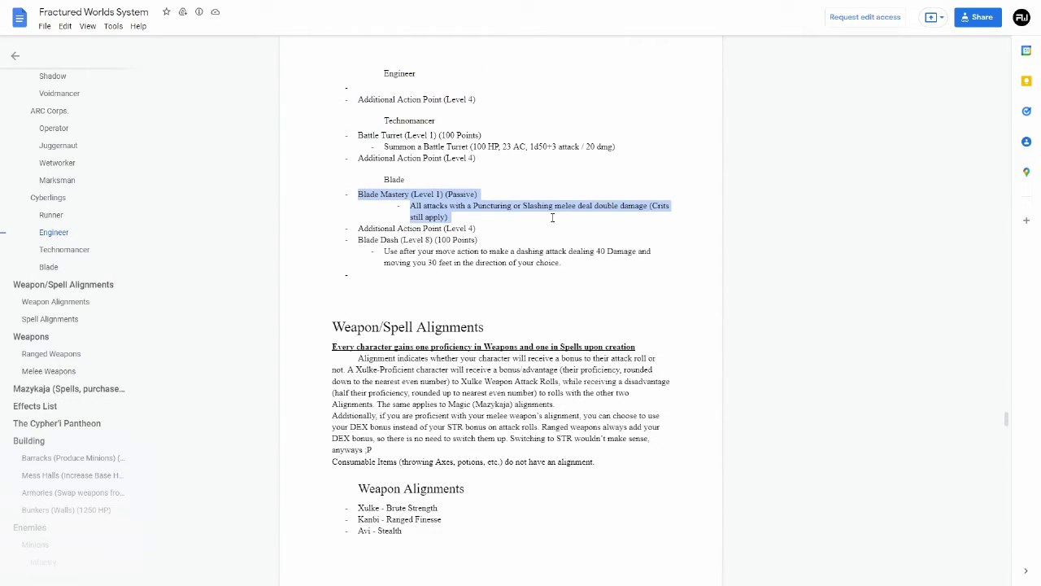
Step: Paste the copied Blade Mastery ability with its description into the empty bullet under Abilities on the character sheet
key("alt+Tab")
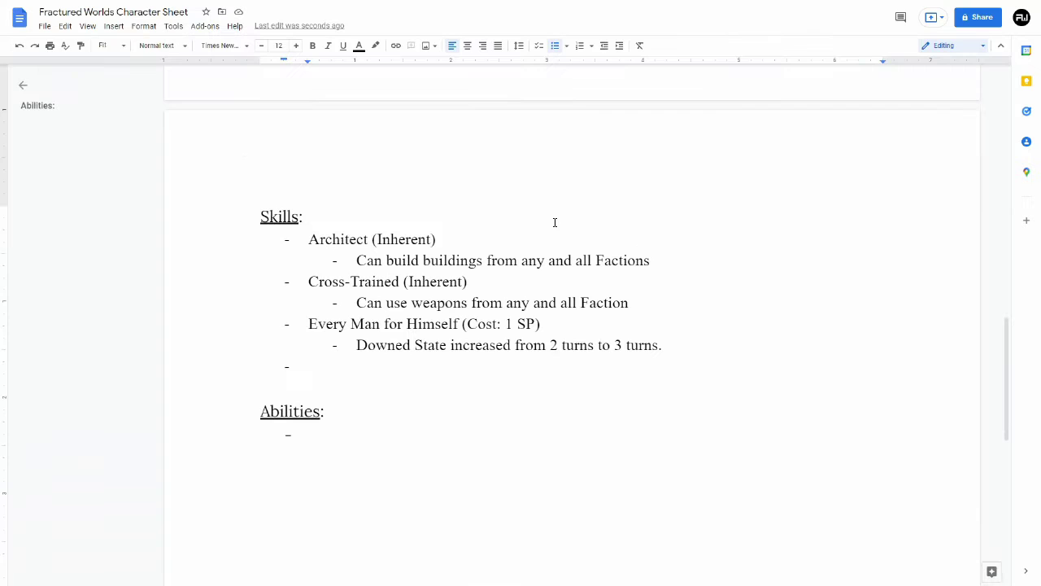
key("ctrl+v")
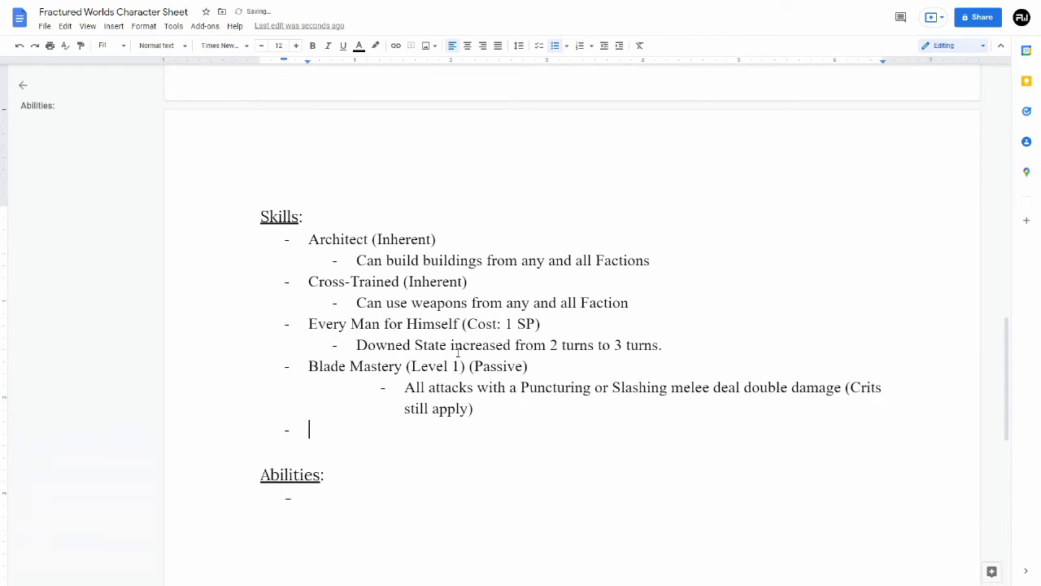
key("ctrl+z")
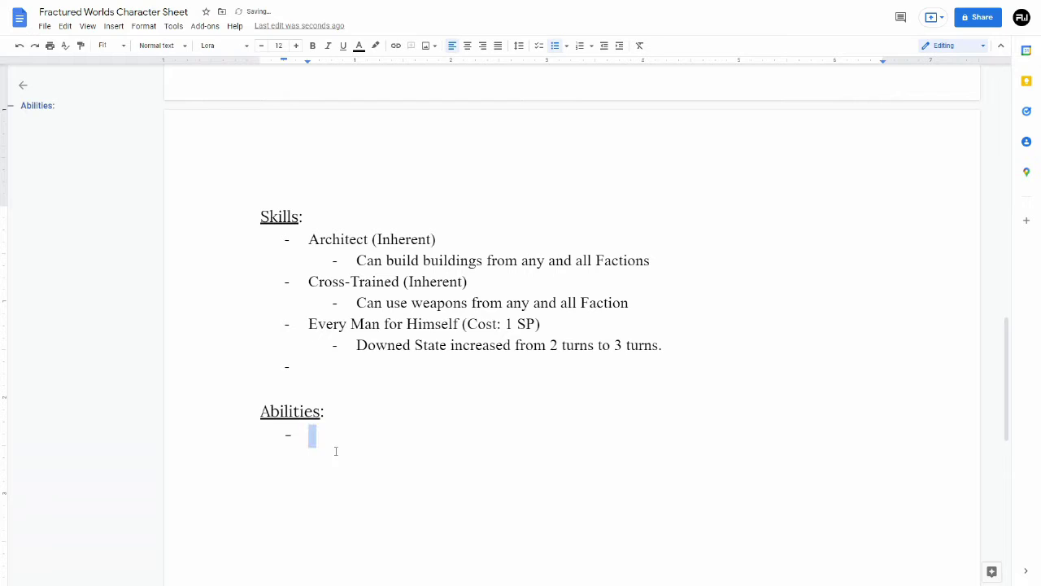
key("ctrl+v")
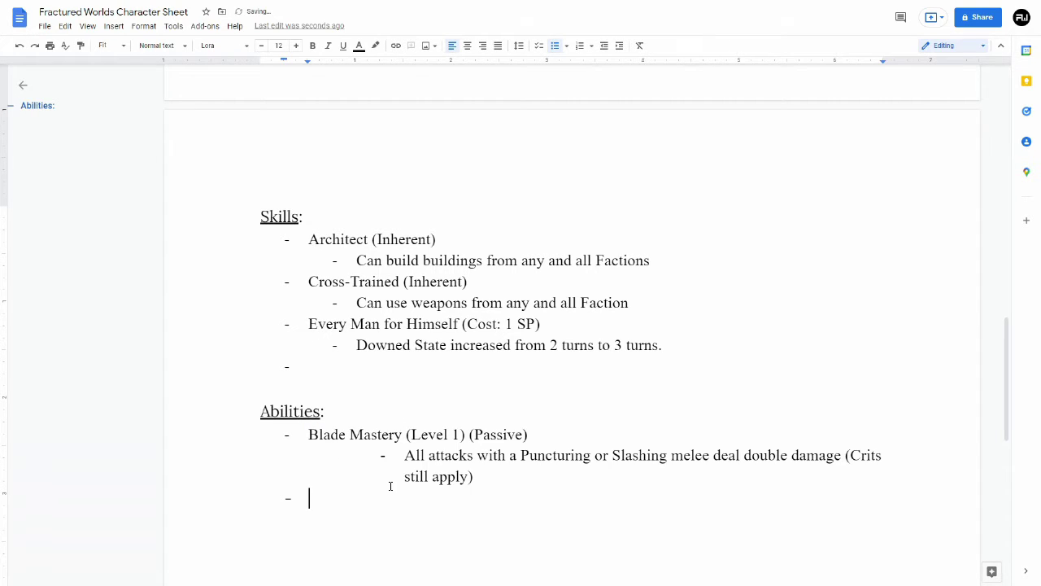
key("Return")
key("BackSpace")
Step: Enter 1d50+7 as the Katana's attack roll in the equipment table
scroll(398, 425, "up", 5)
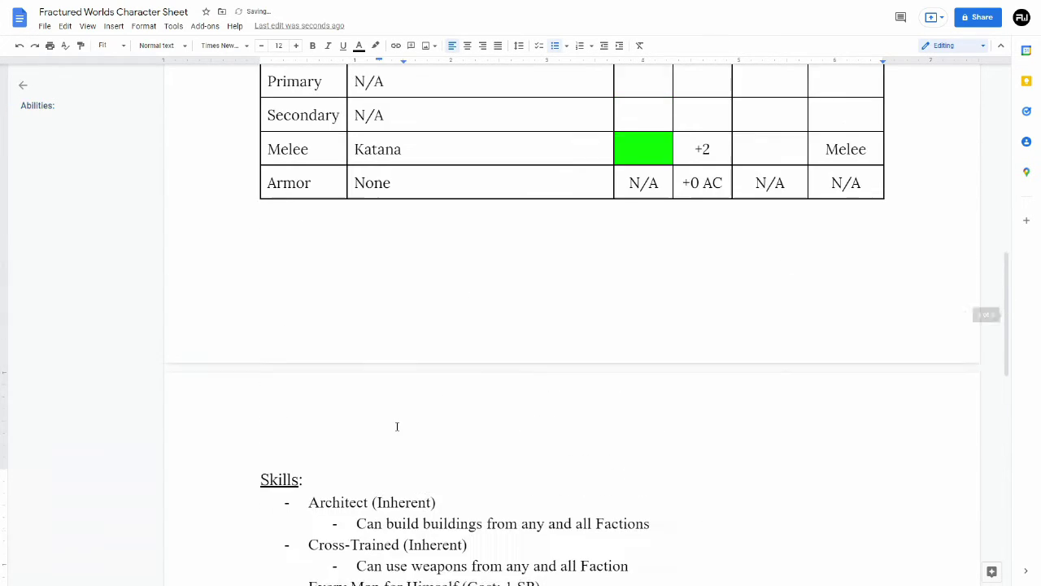
left_click(766, 326)
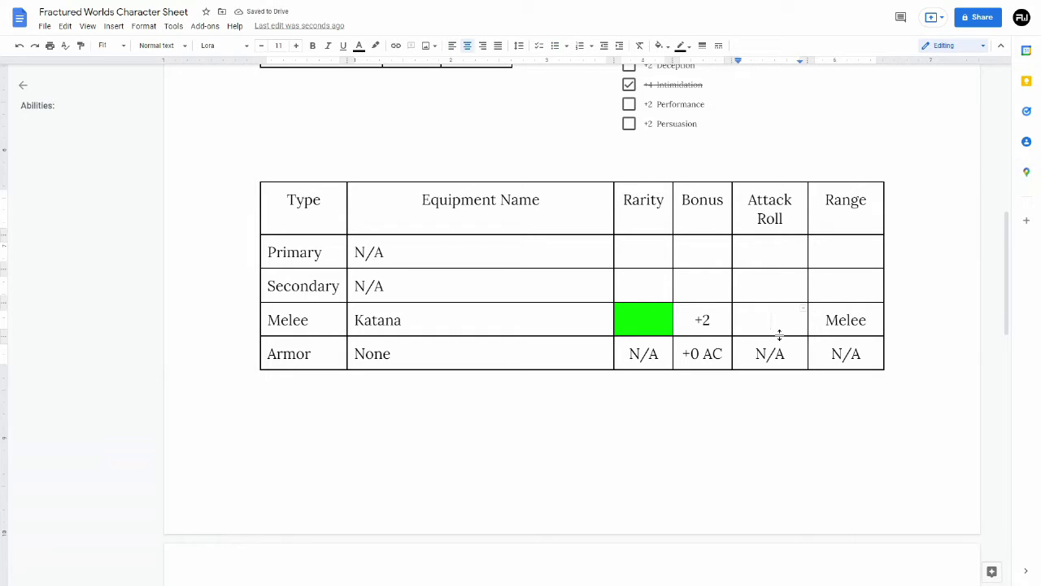
type("1d50+4")
scroll(765, 323, "up", 3)
scroll(763, 323, "down", 2)
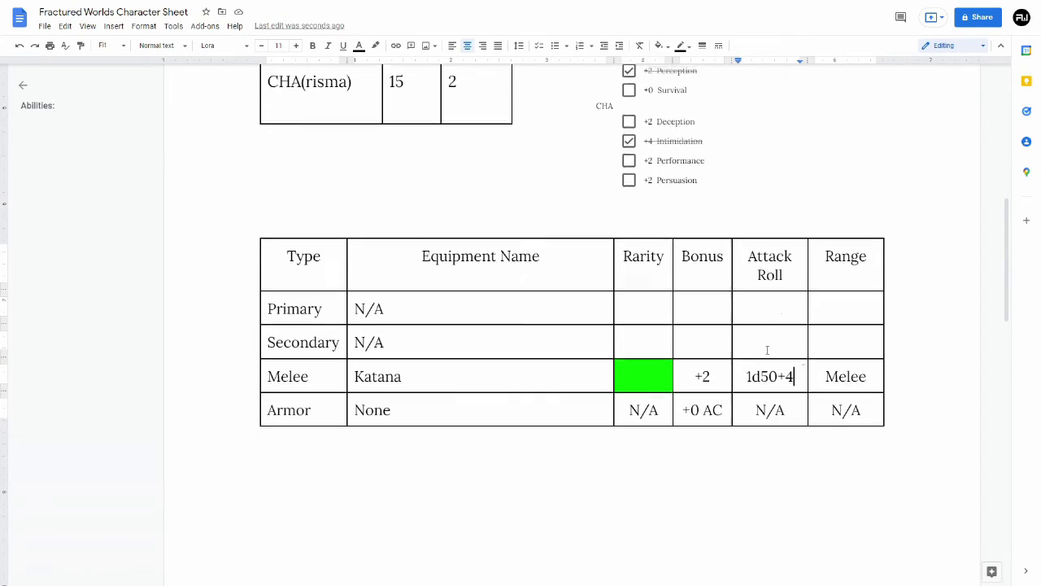
scroll(767, 348, "up", 5)
scroll(767, 348, "down", 4)
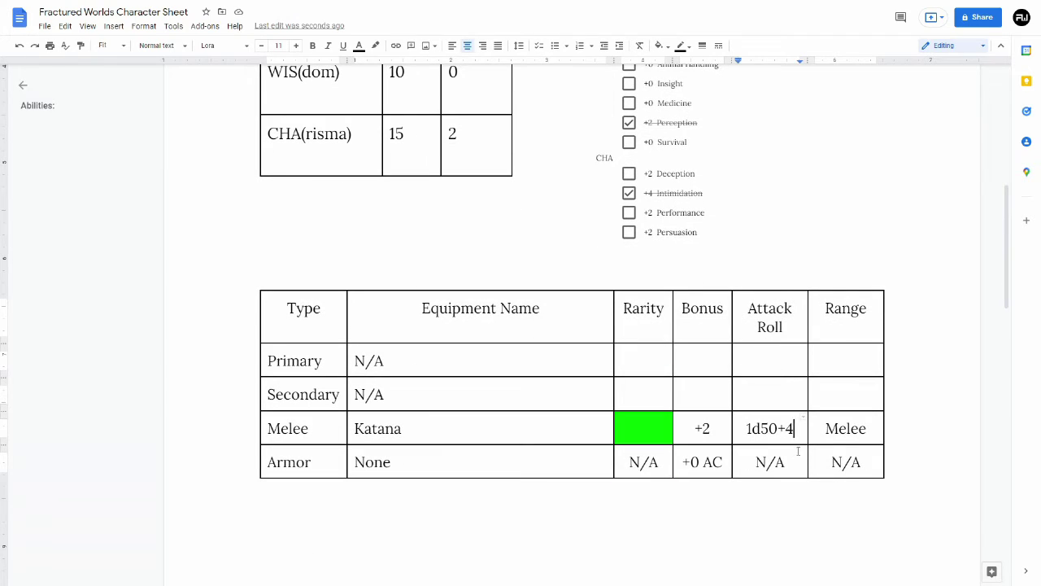
key("BackSpace")
type("7")
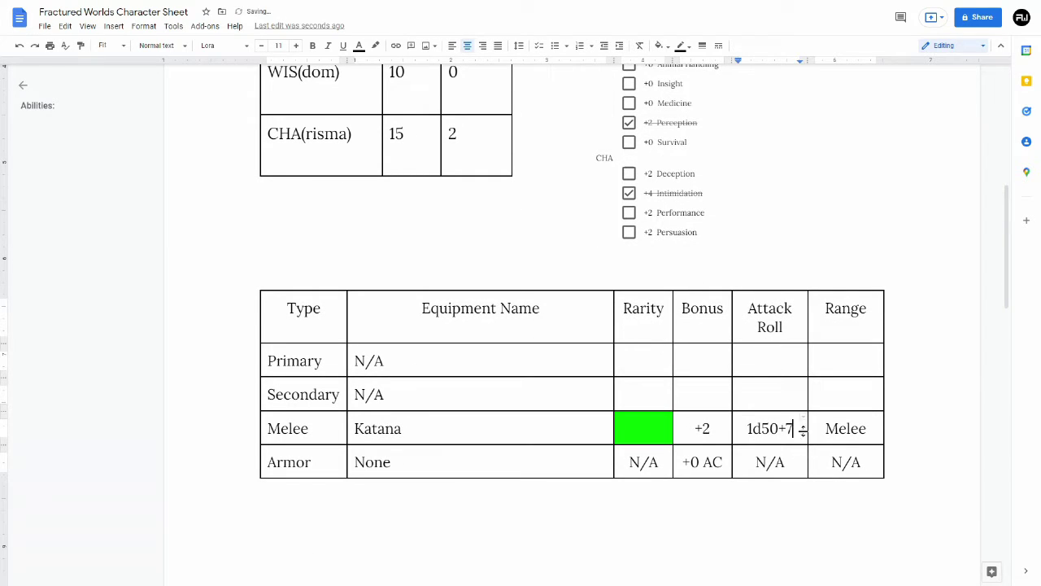
Step: Set the character sheet's zoom to 100%
scroll(814, 423, "down", 10)
scroll(790, 409, "up", 6)
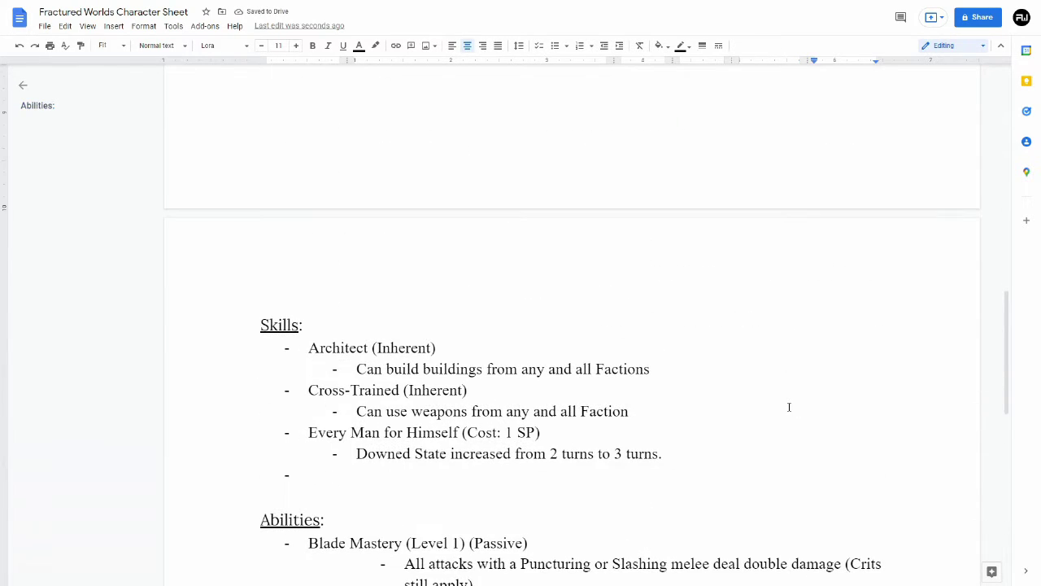
left_click(108, 45)
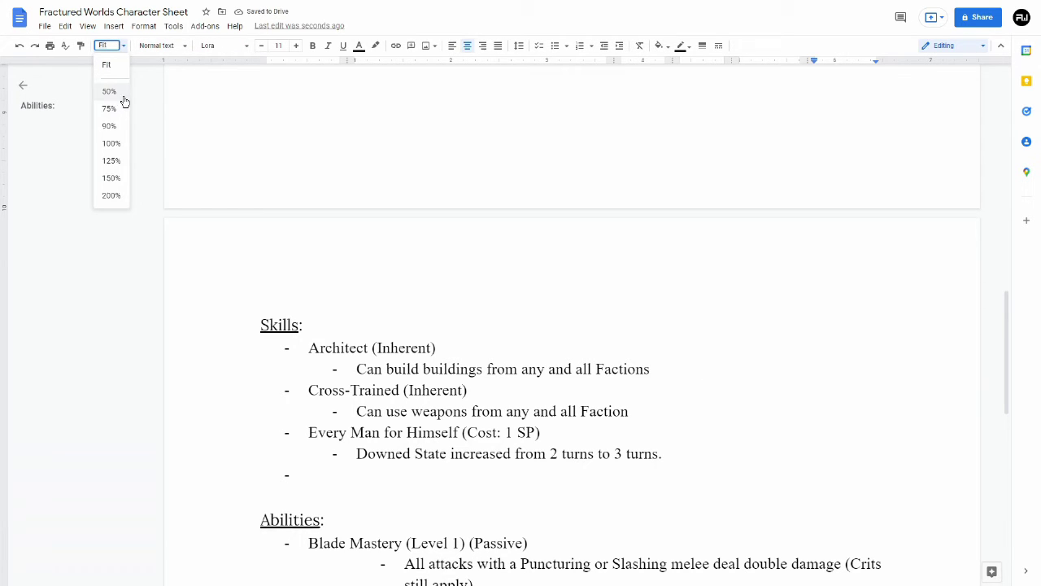
left_click(113, 142)
scroll(241, 162, "up", 6)
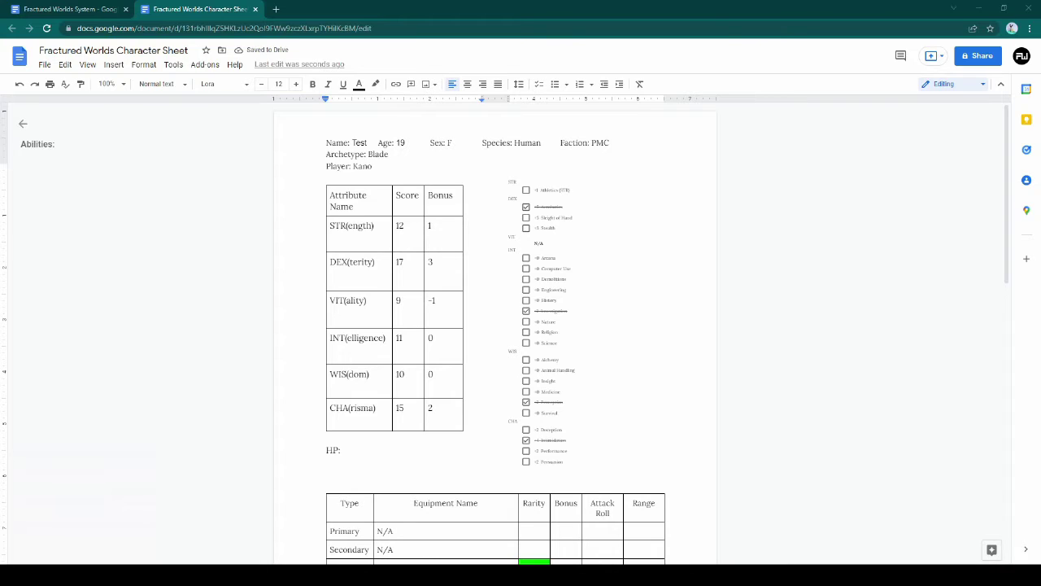
Step: Add an "AC:" line directly below the HP line under the attribute table
left_click(192, 495)
key("Return")
type("Ac")
key("BackSpace")
type("C")
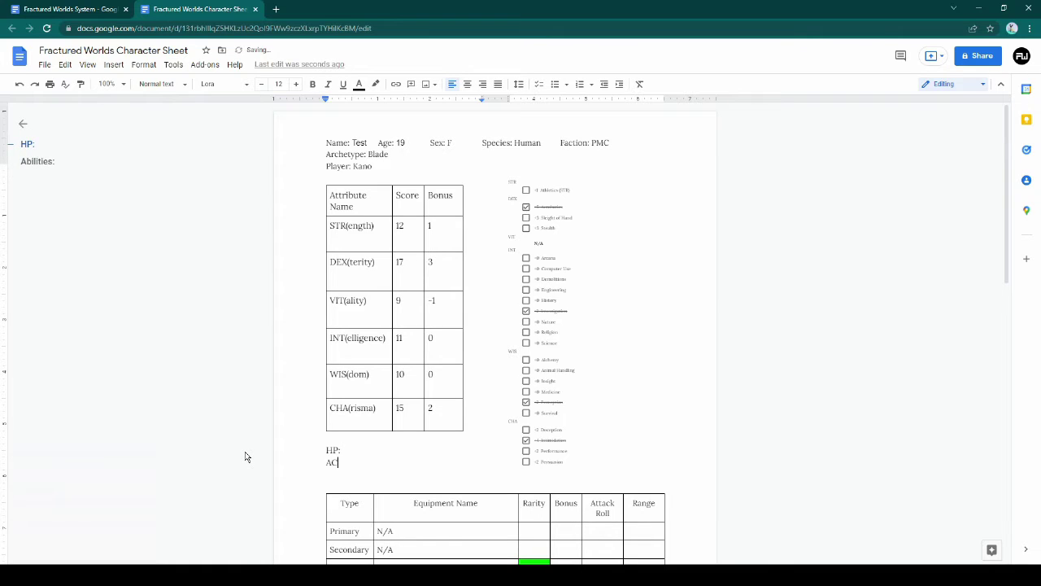
type(":")
key("Return")
key("BackSpace")
key("BackSpace")
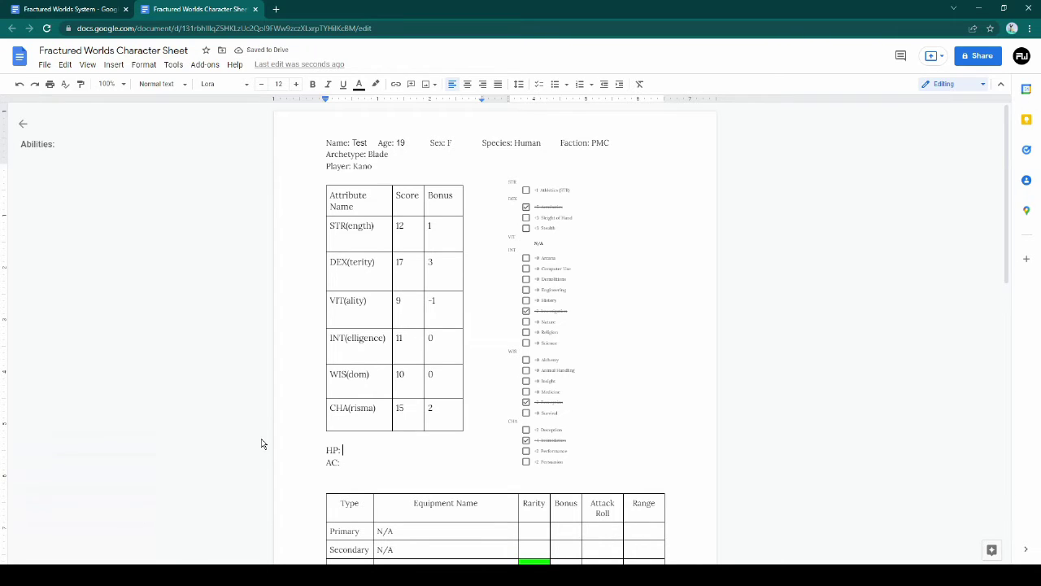
Step: Look up the Blade archetype's base HP in the Fractured Worlds System document
scroll(261, 442, "down", 1)
scroll(241, 318, "up", 1)
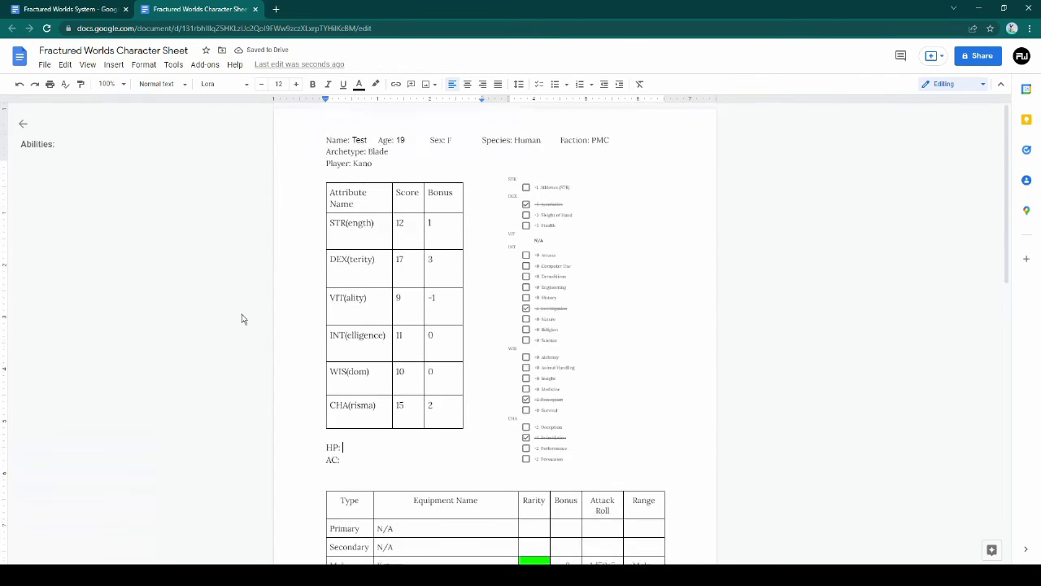
left_click(86, 11)
scroll(83, 260, "up", 6)
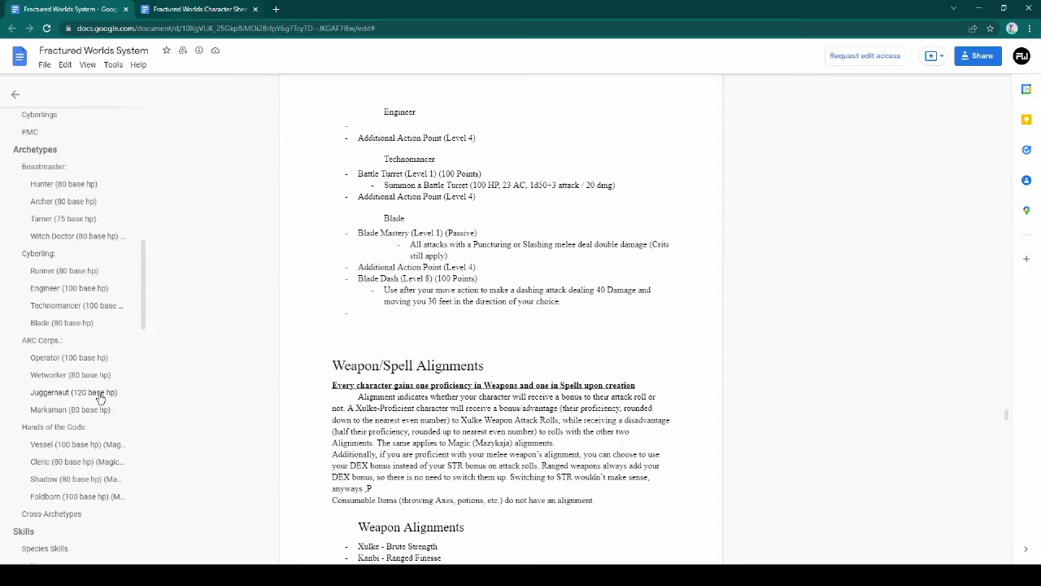
scroll(89, 395, "down", 4)
scroll(78, 395, "up", 7)
scroll(77, 392, "down", 5)
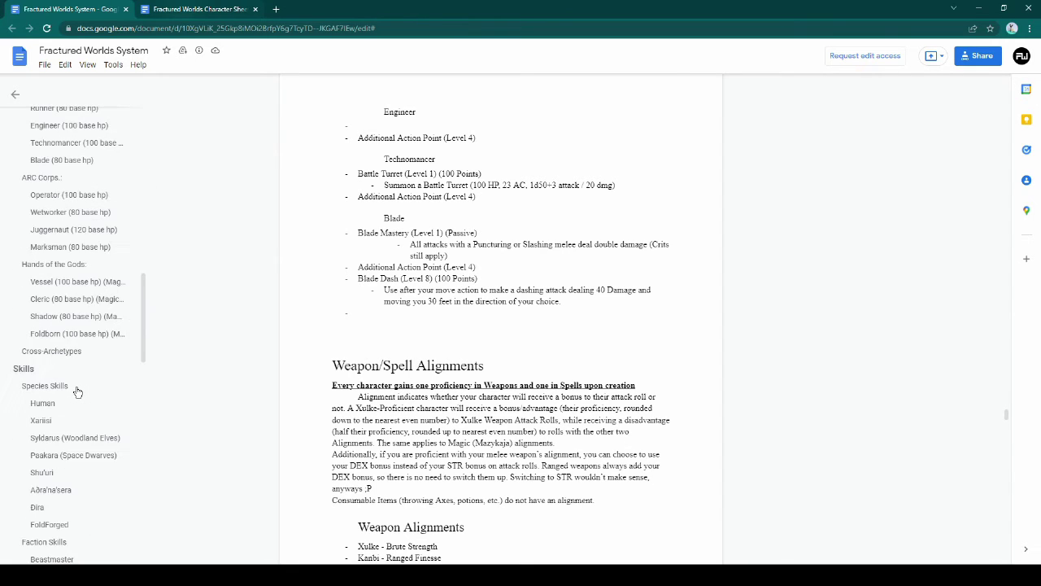
scroll(68, 235, "up", 1)
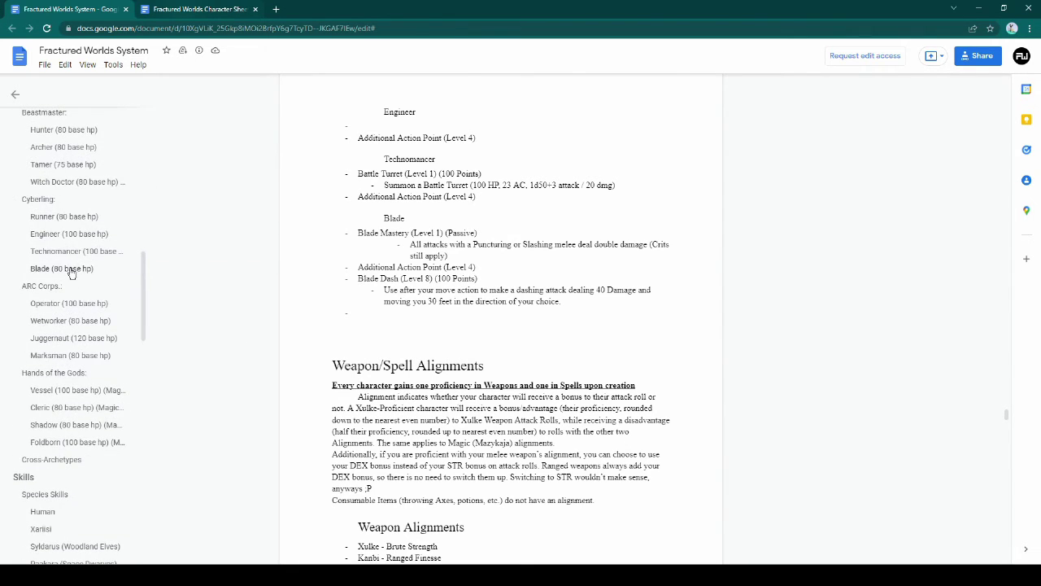
left_click(65, 268)
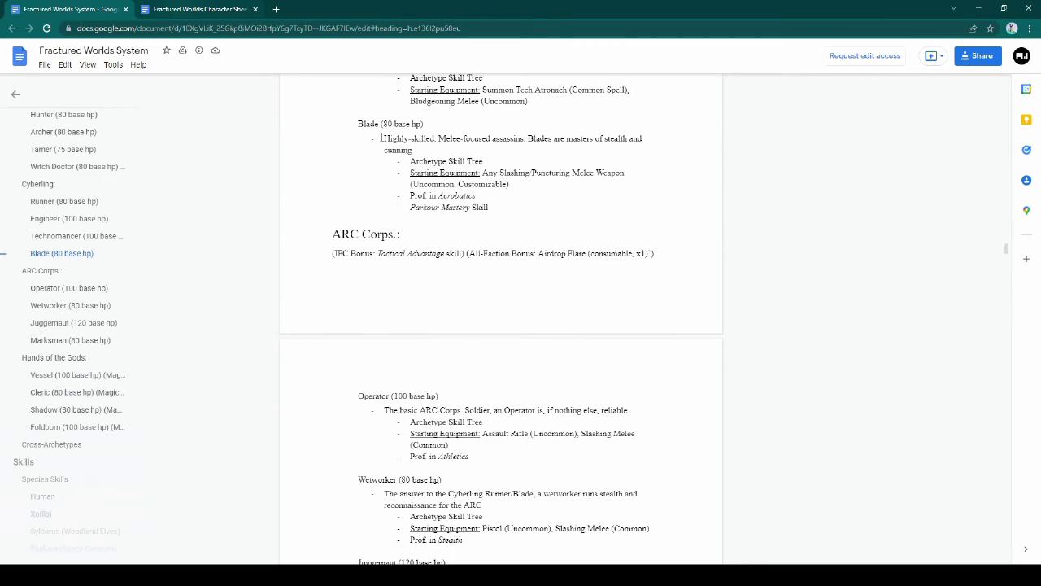
Step: Set the character's HP to 80 on the character sheet
left_click(159, 11)
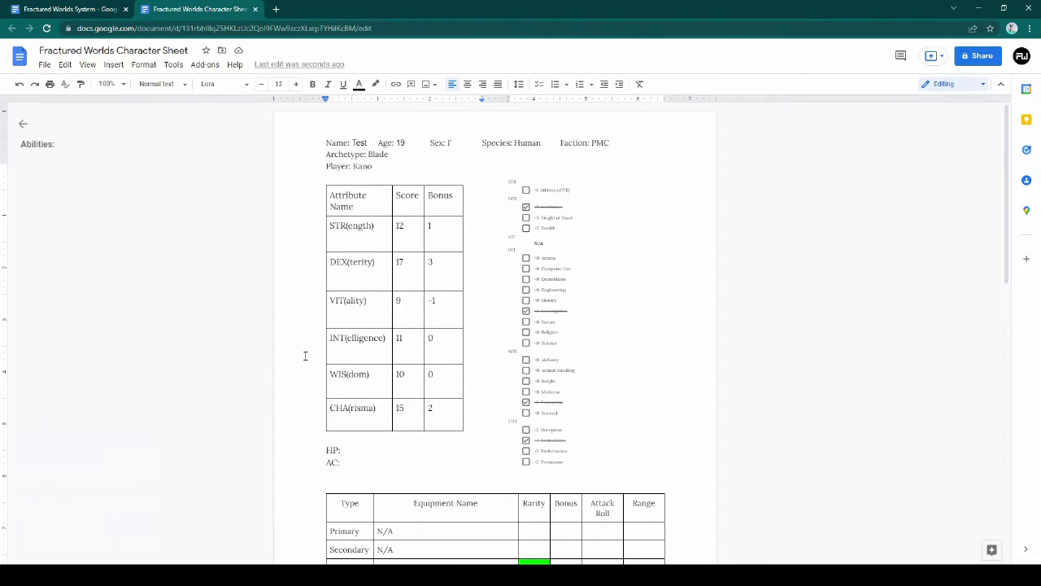
type("80")
key("BackSpace")
key("BackSpace")
type("90")
left_click(442, 299)
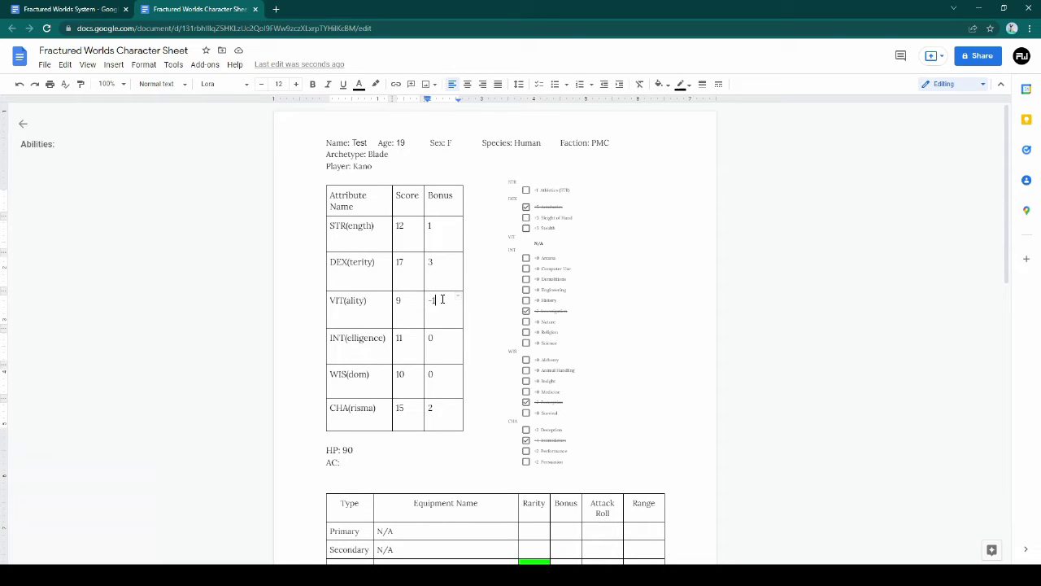
left_click(381, 450)
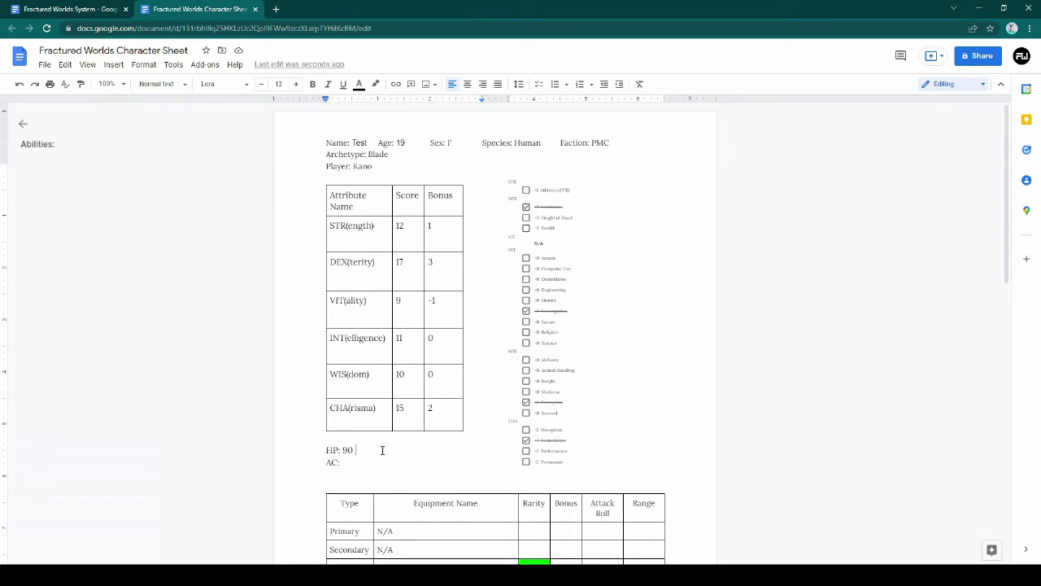
key("BackSpace")
key("BackSpace")
type("80")
Step: Set the character's AC to 13 and check it against the armor row and attribute bonuses
key("Down")
type("13")
scroll(473, 366, "down", 3)
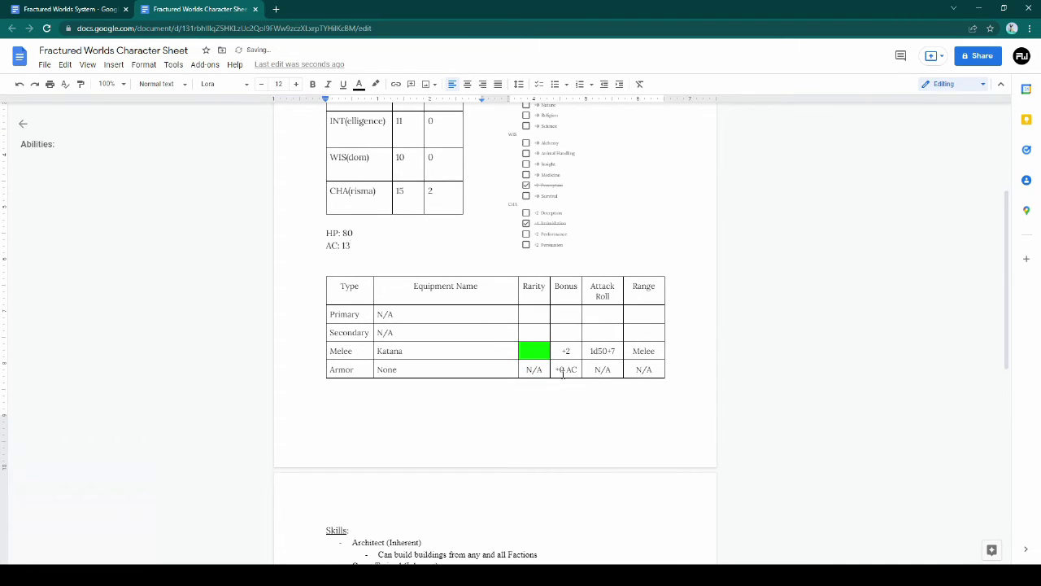
scroll(569, 370, "up", 2)
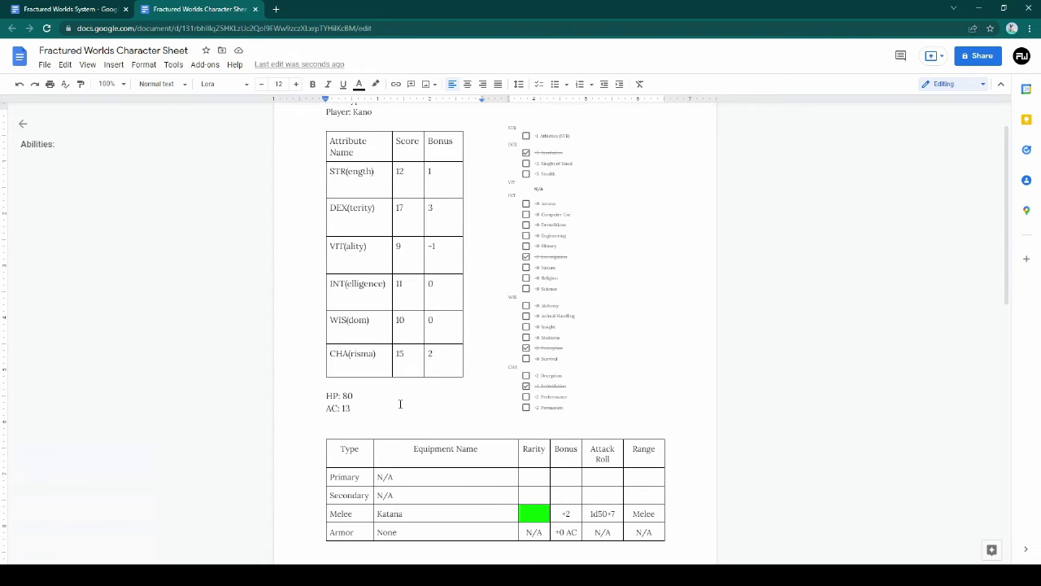
scroll(400, 404, "up", 1)
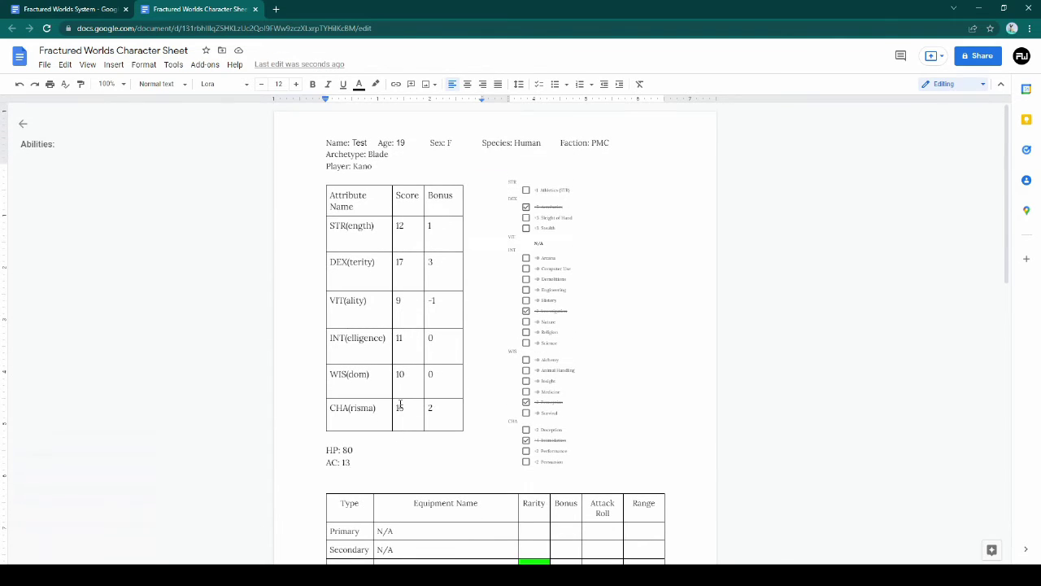